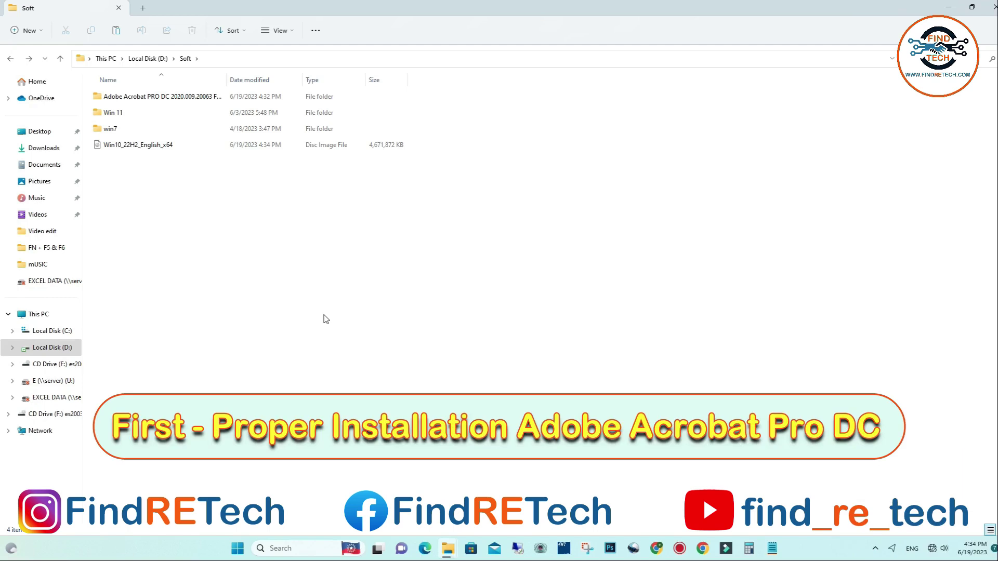
# - Open the Adobe Acrobat PRO DC 2020.009.20063 folder, widen the Name column, and select Acrobat_DC_Web_WWMUI
pyautogui.doubleClick(156, 97)
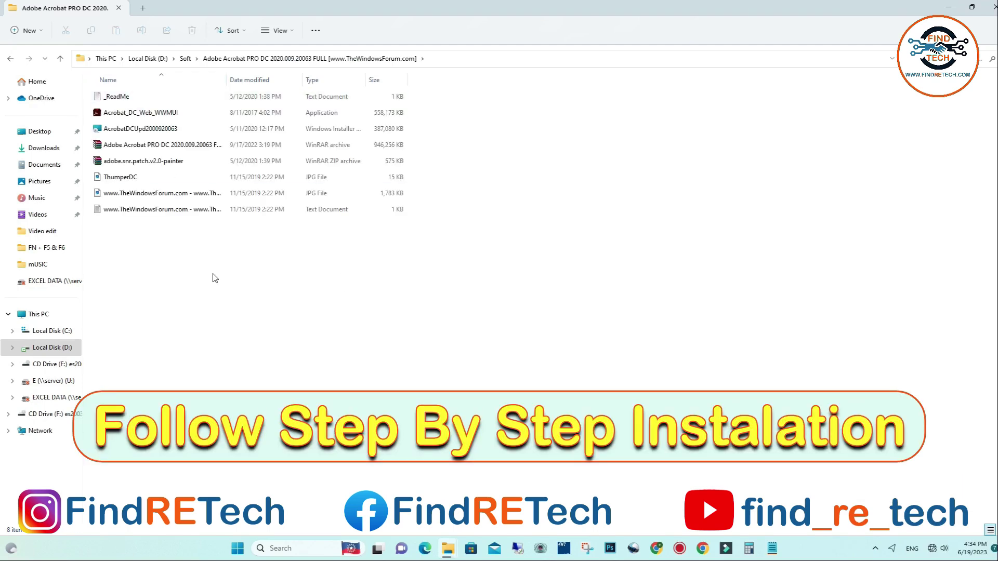
pyautogui.click(185, 59)
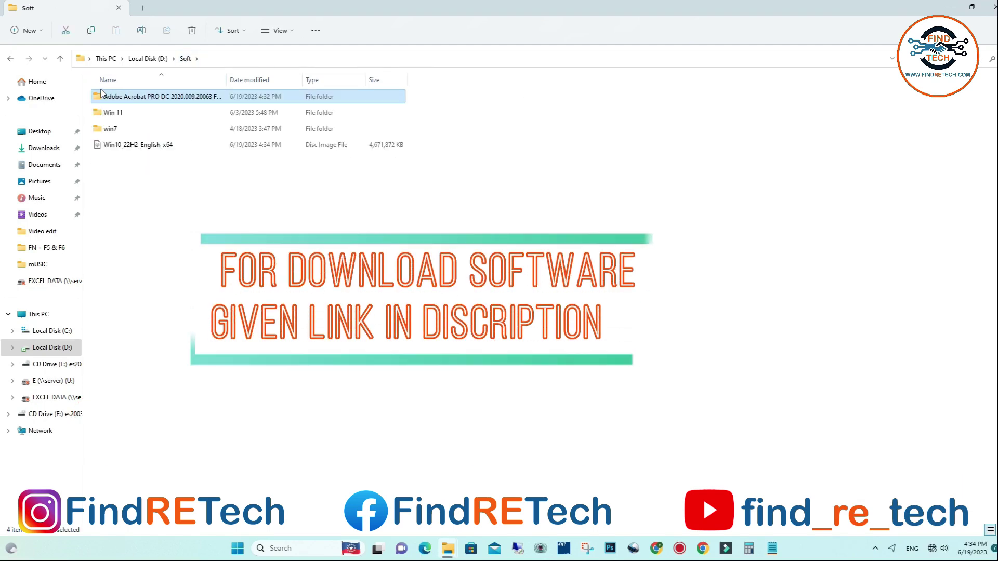
pyautogui.moveTo(227, 79); pyautogui.dragTo(334, 81)
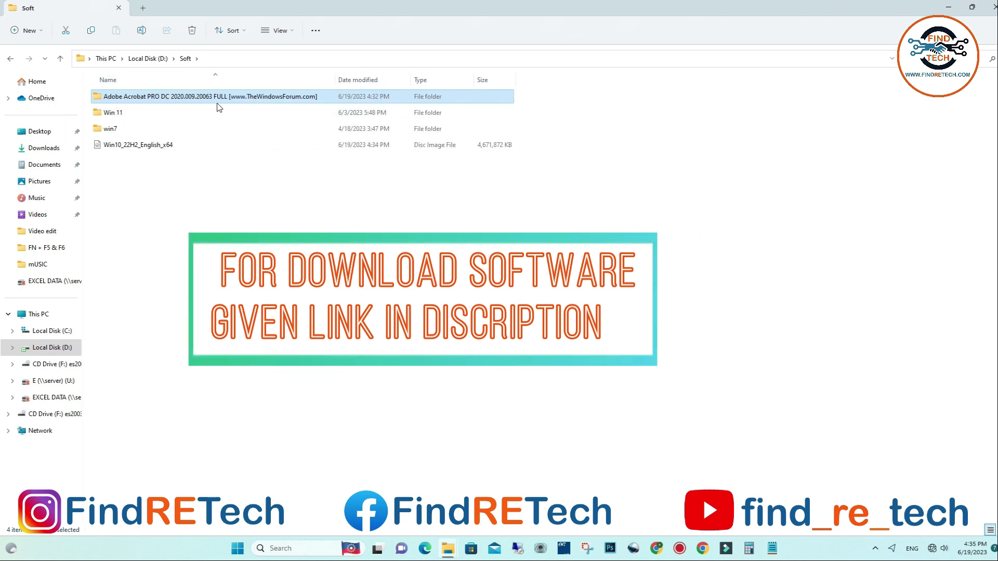
pyautogui.doubleClick(149, 98)
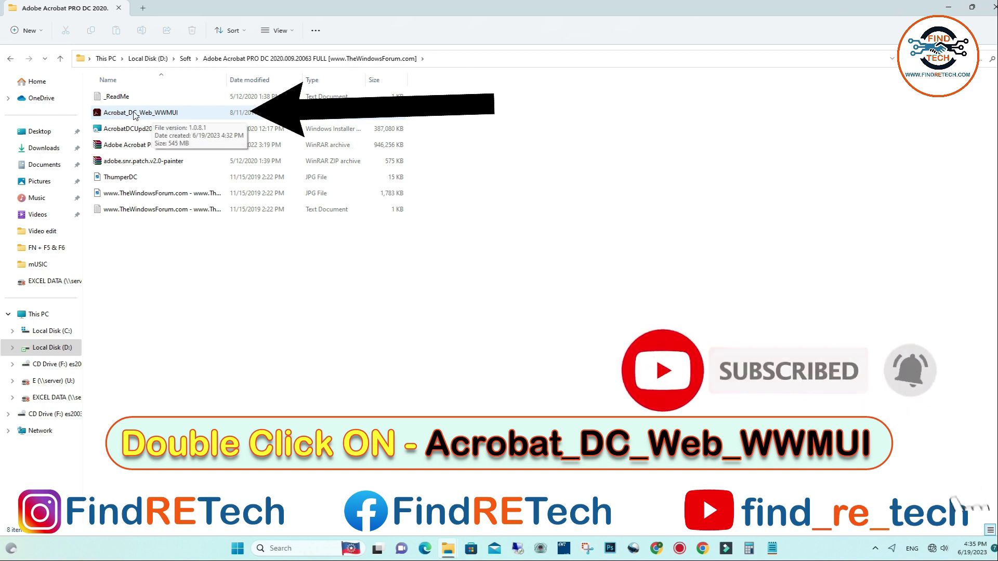
pyautogui.click(134, 114)
# - Extract Acrobat_DC_Web_WWMUI in Confirm overwrite mode without opening the destination folder afterwards
pyautogui.doubleClick(134, 113)
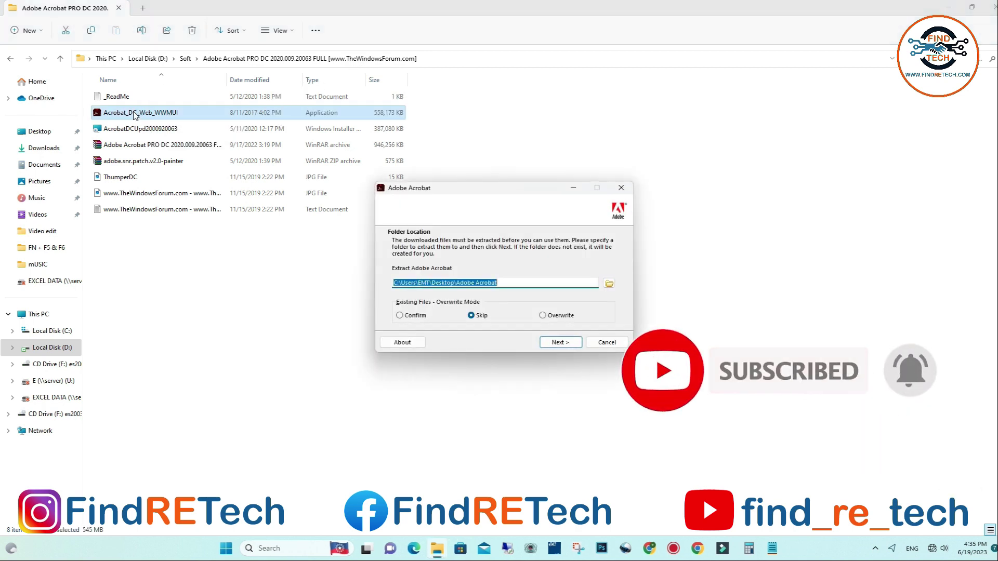
pyautogui.click(396, 315)
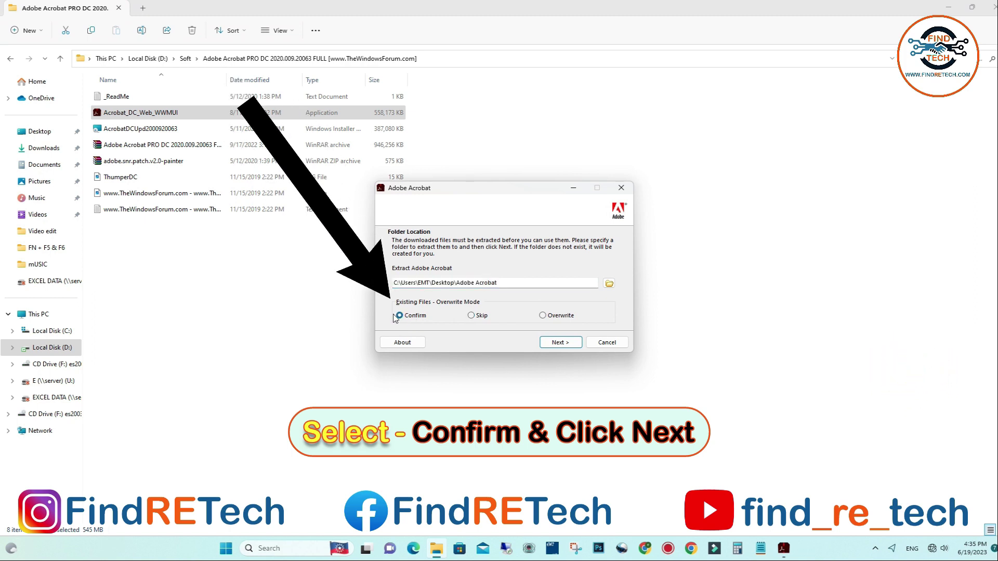
pyautogui.click(556, 343)
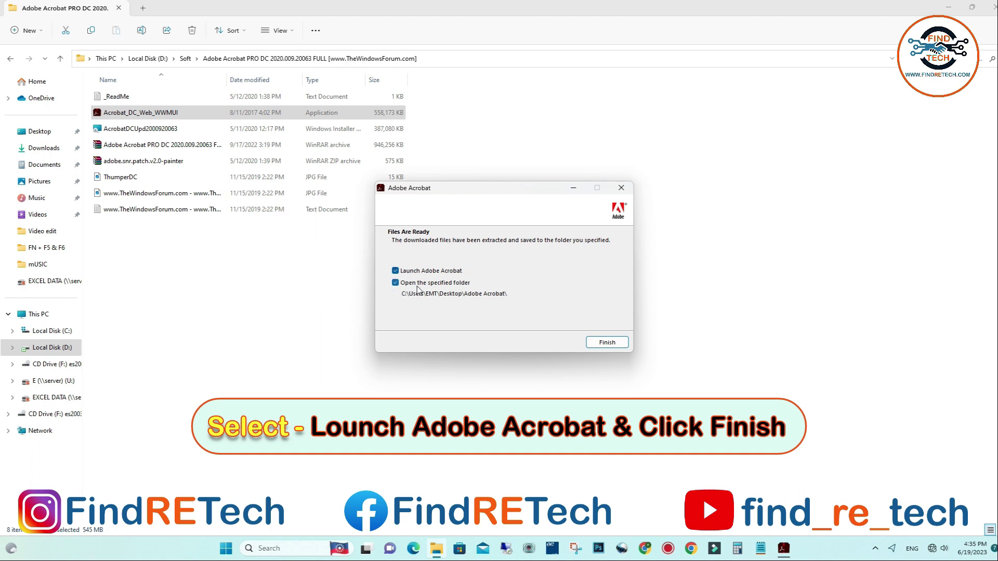
pyautogui.click(395, 283)
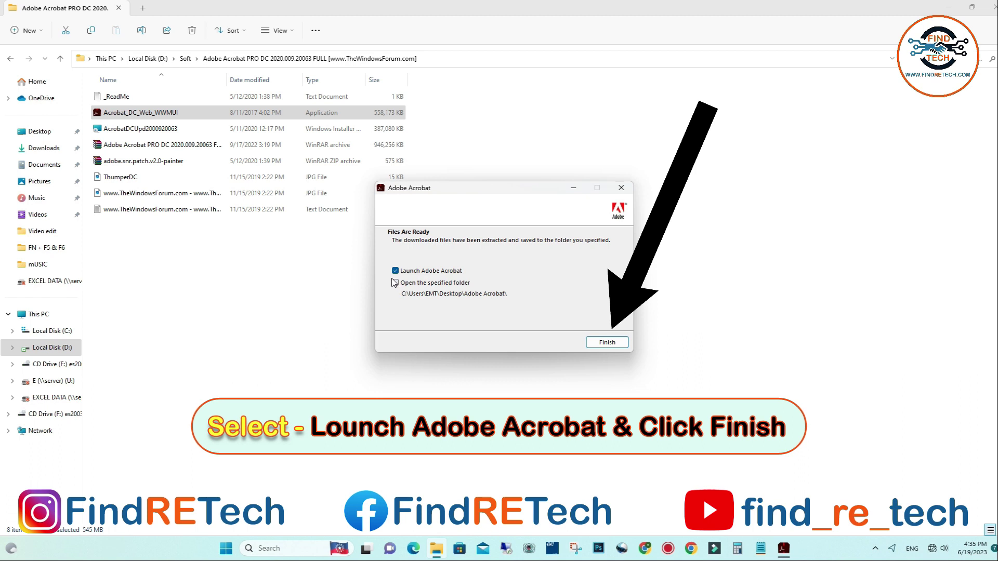
pyautogui.click(603, 342)
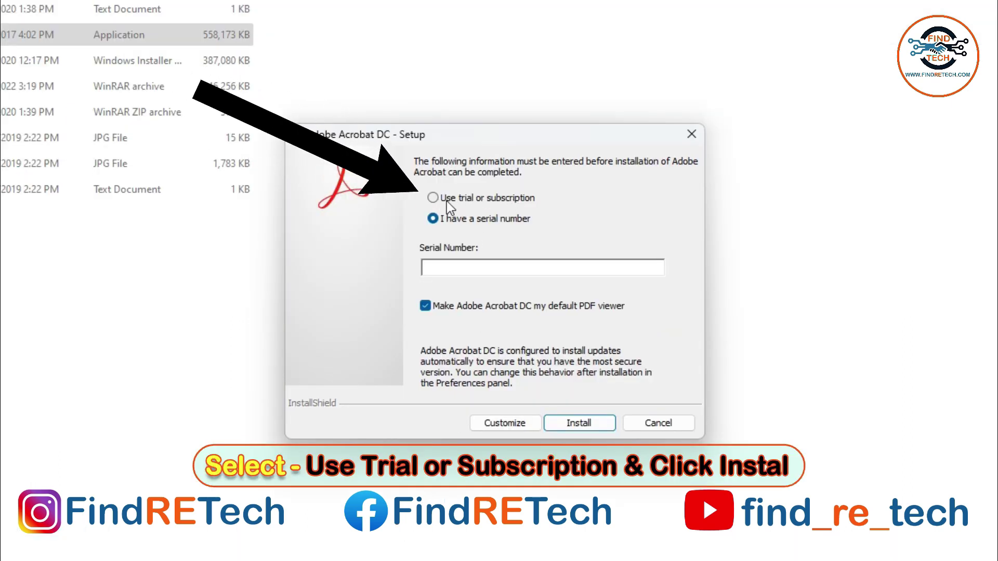
# - Install Acrobat DC with the 'Use trial or subscription' option and finish the setup wizard
pyautogui.click(438, 199)
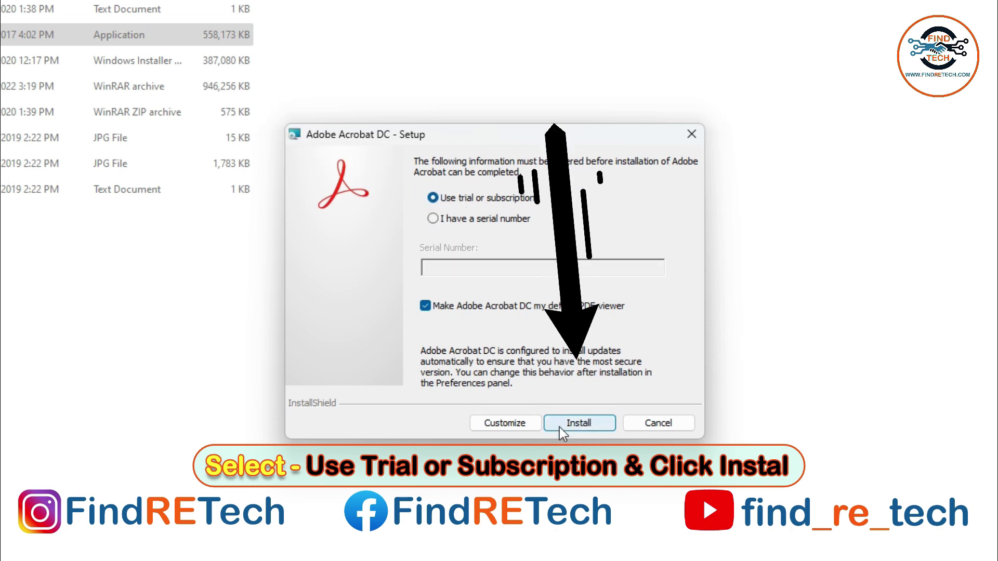
pyautogui.click(578, 424)
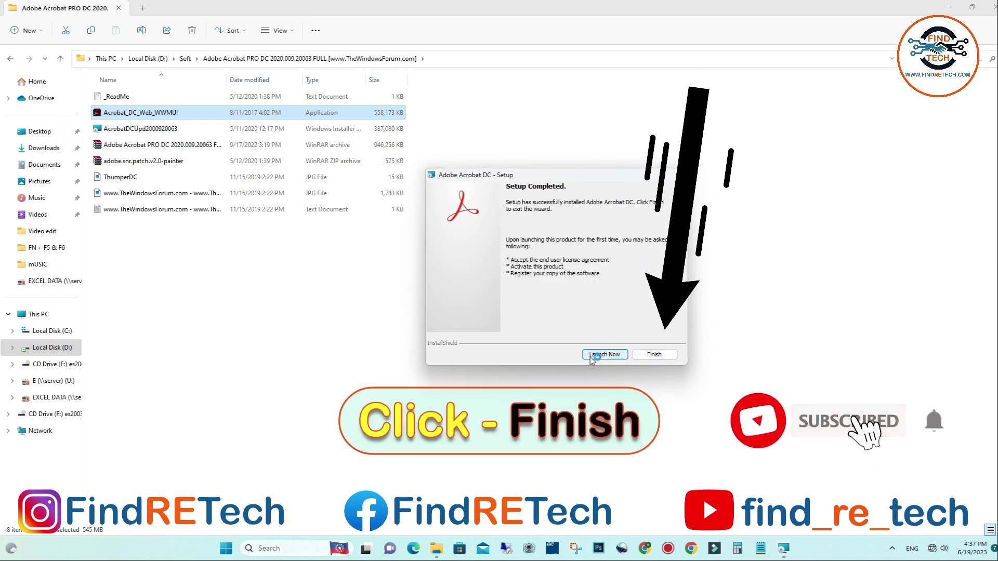
pyautogui.click(656, 357)
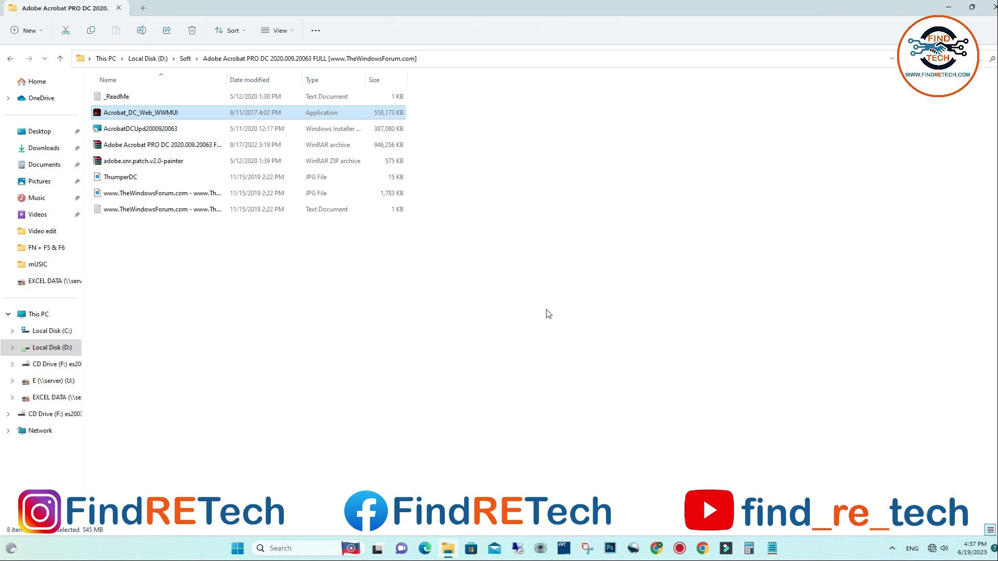
pyautogui.click(142, 134)
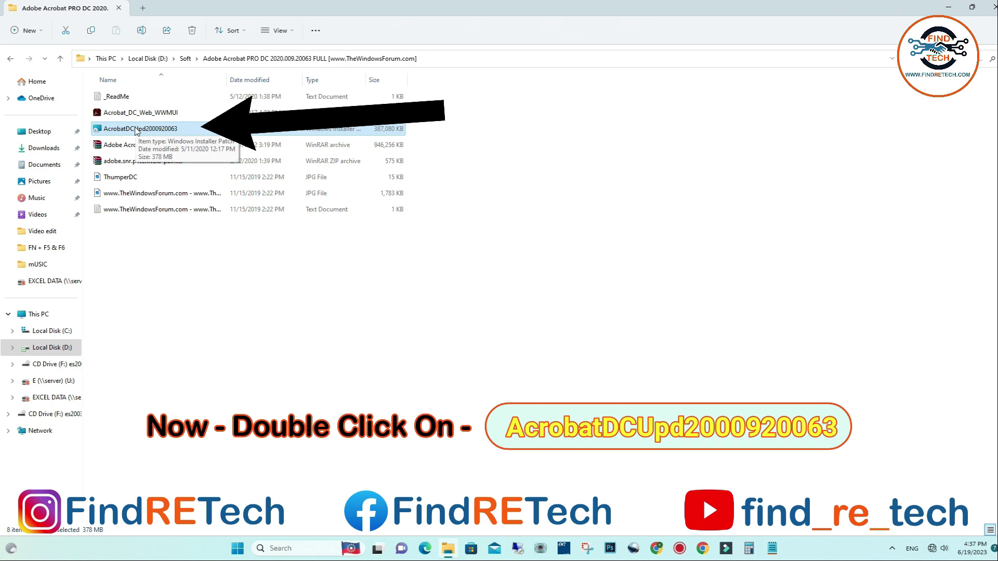
pyautogui.doubleClick(137, 130)
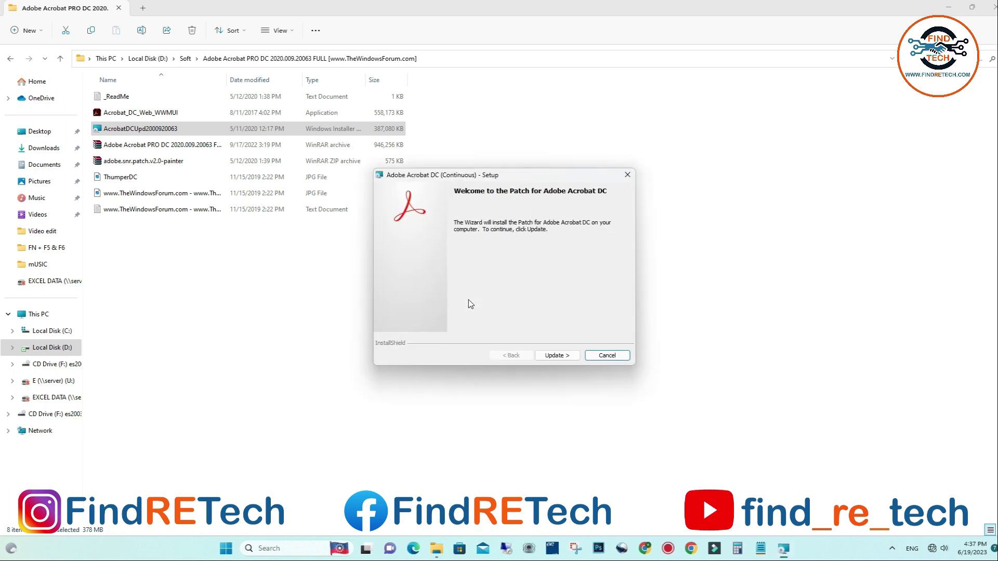
pyautogui.click(553, 356)
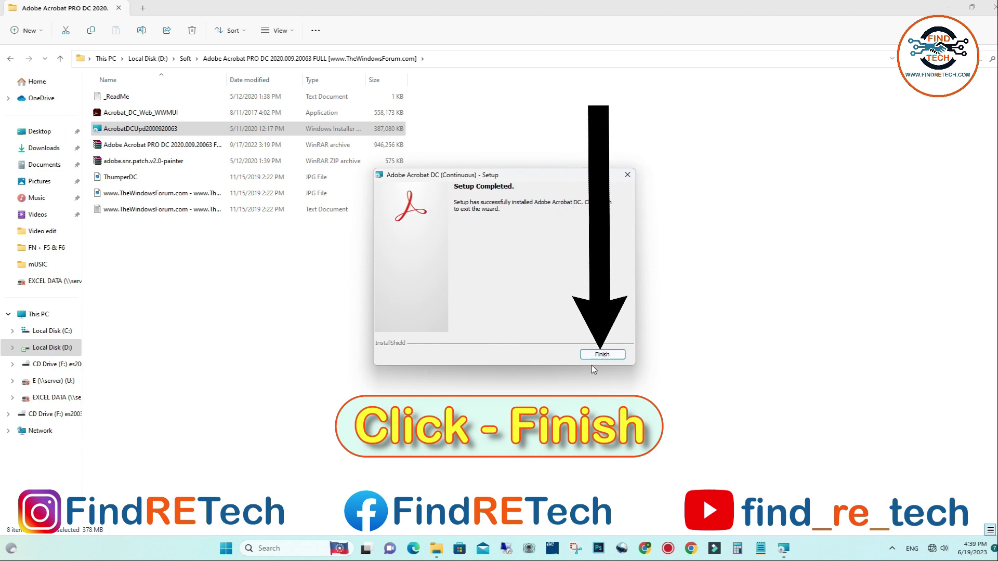
pyautogui.click(602, 355)
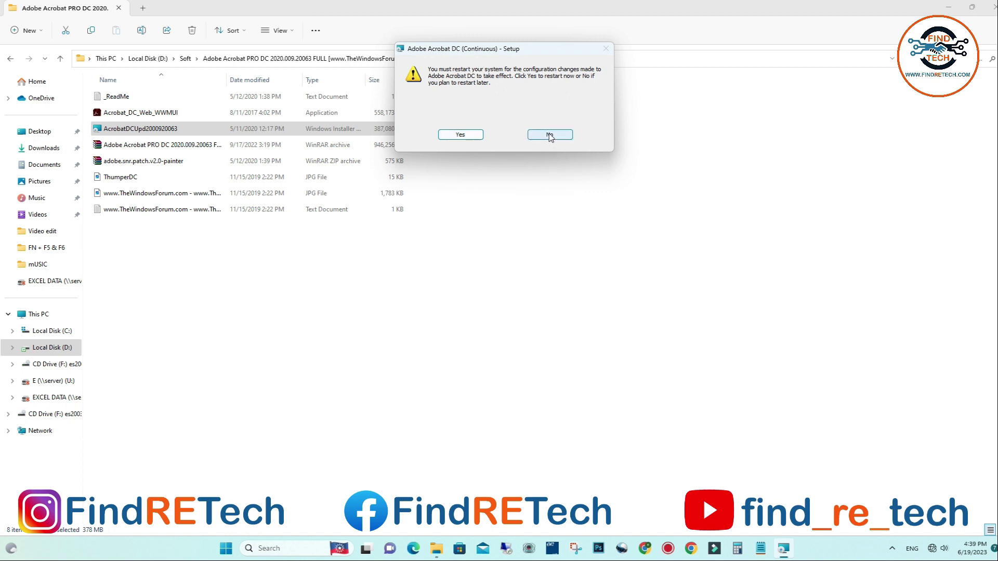
pyautogui.click(551, 136)
pyautogui.click(131, 162)
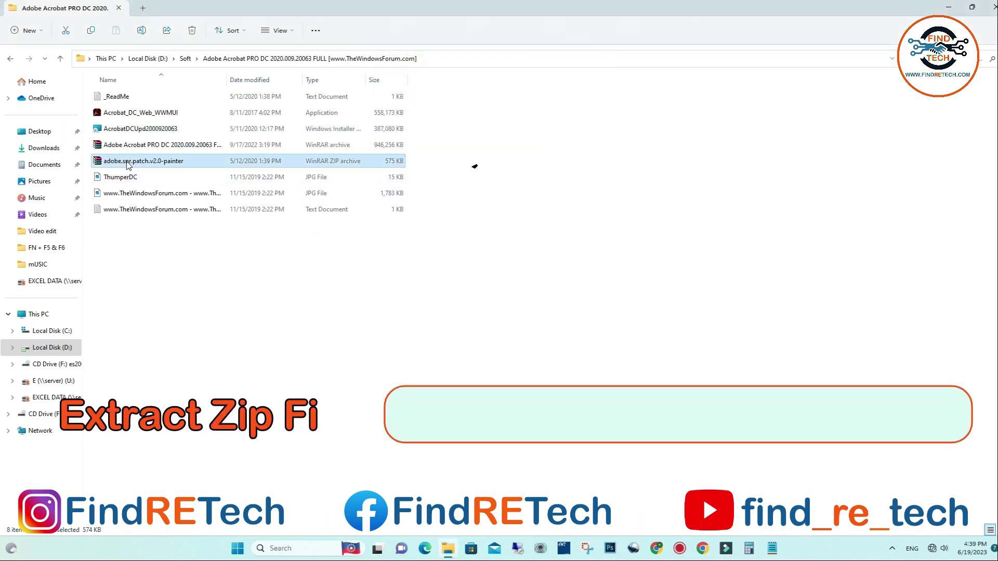
# - Extract adobe.snr.patch.v2.0-painter here with 7-Zip, choosing Yes to All for file replacement
pyautogui.rightClick(131, 164)
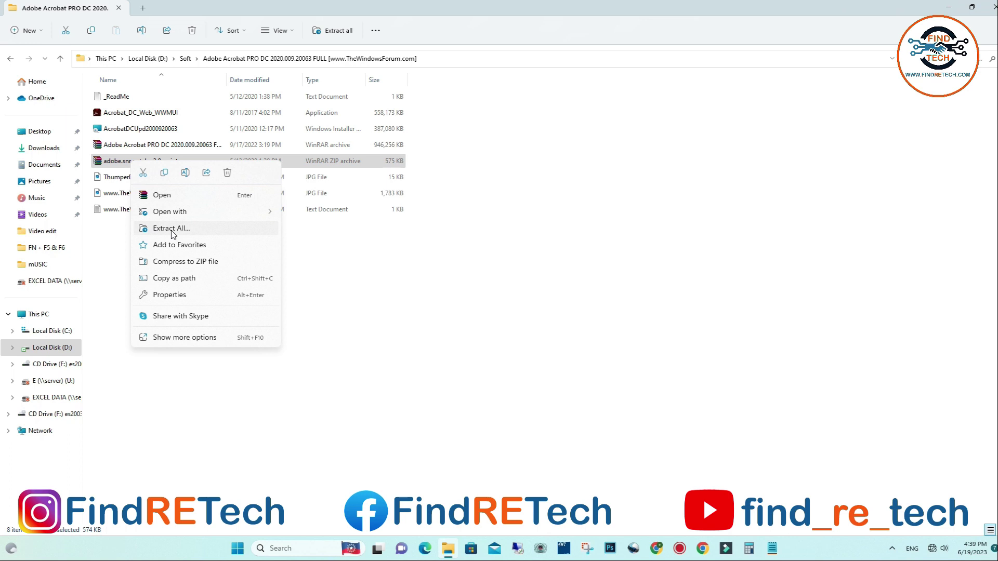
pyautogui.click(188, 337)
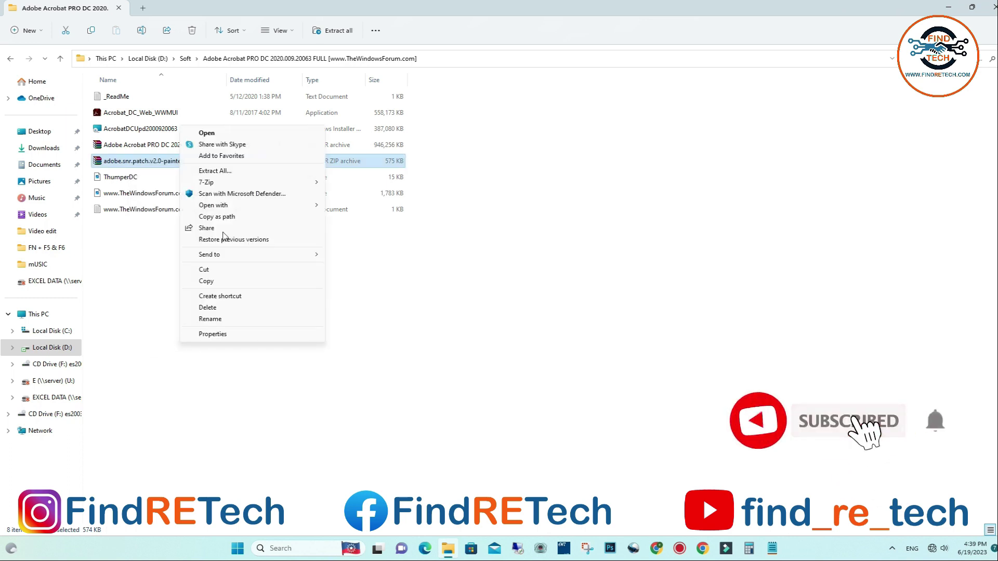
pyautogui.moveTo(208, 182)
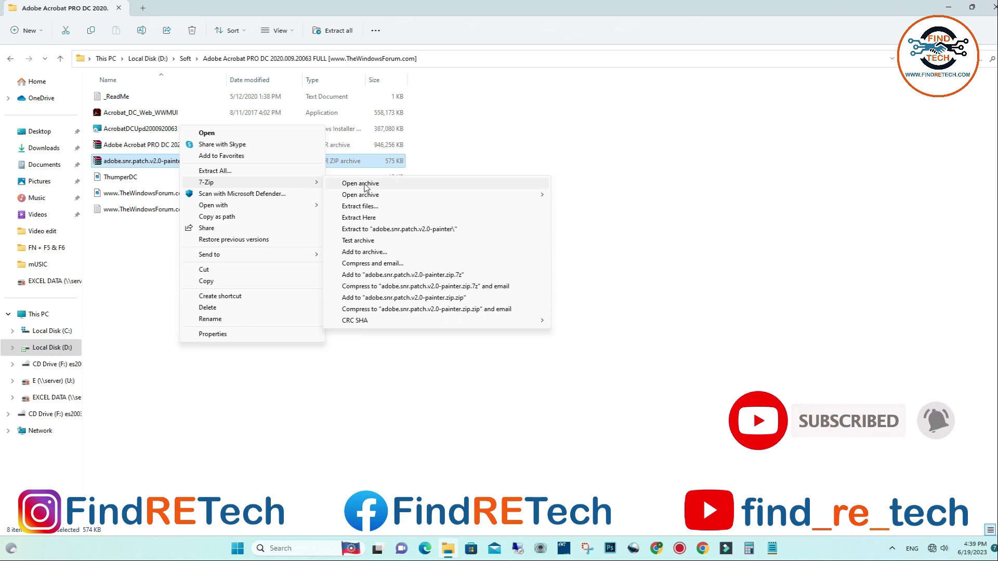
pyautogui.click(360, 218)
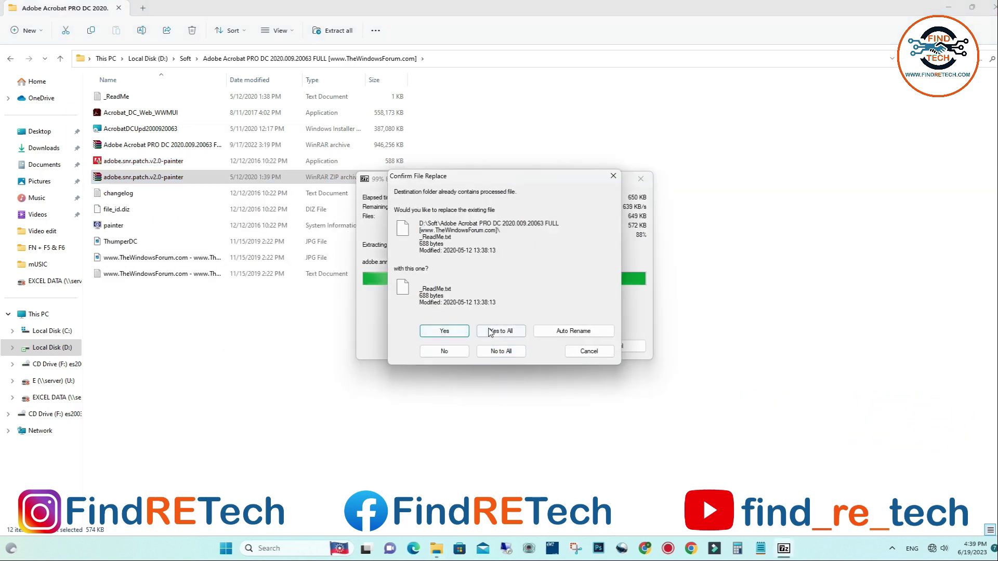
pyautogui.click(489, 332)
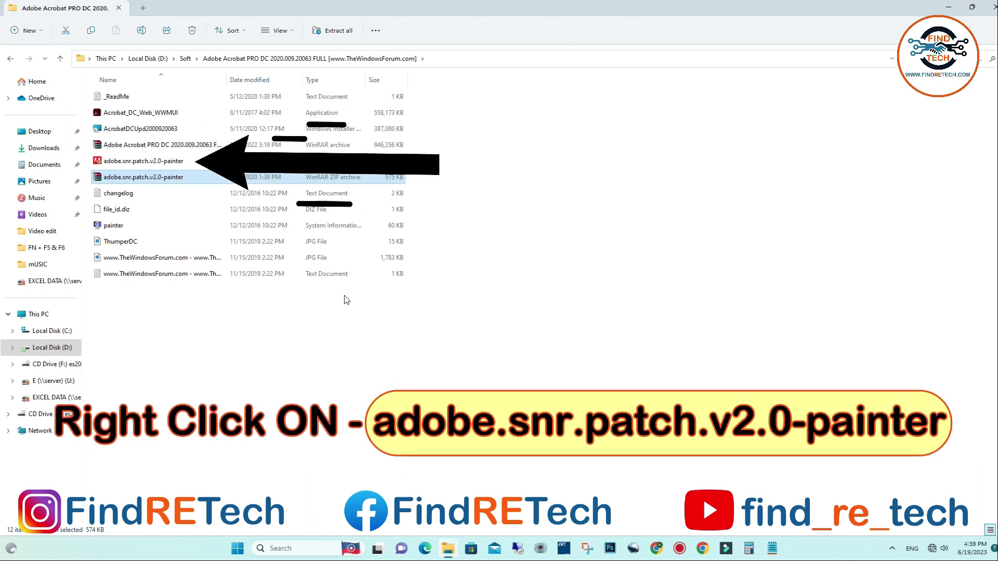
# - Run the patcher as administrator and apply the Adobe Acrobat Pro DC 2015 (32-Bit) patch
pyautogui.rightClick(134, 164)
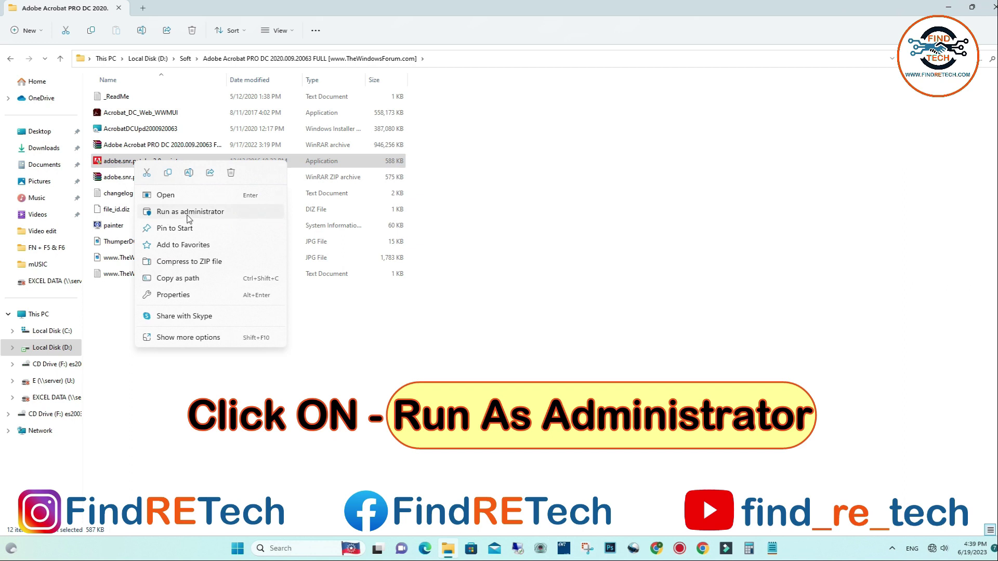
pyautogui.click(189, 213)
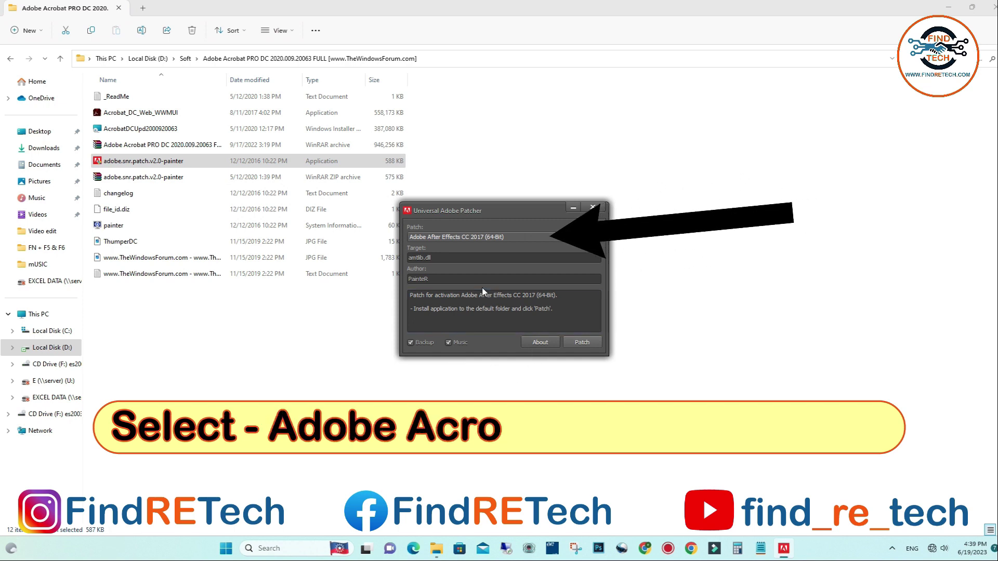
pyautogui.click(469, 236)
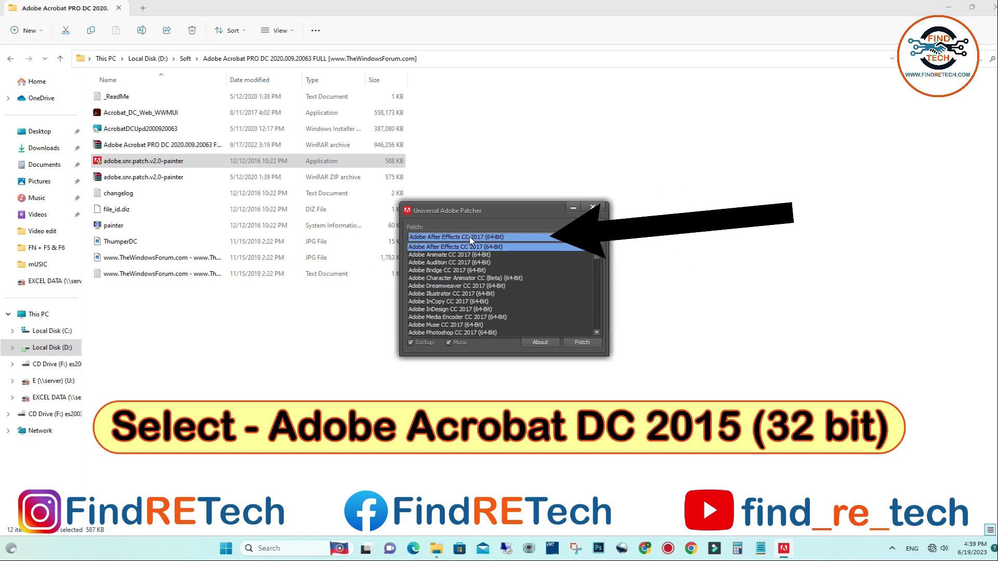
pyautogui.scroll(-3, 479, 260)
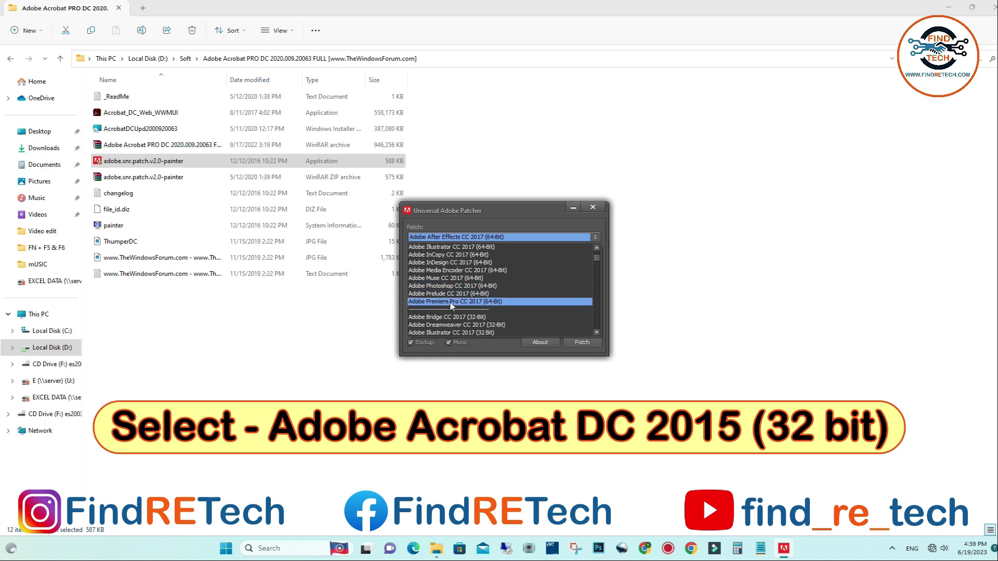
pyautogui.scroll(-1, 461, 306)
pyautogui.scroll(-4, 461, 305)
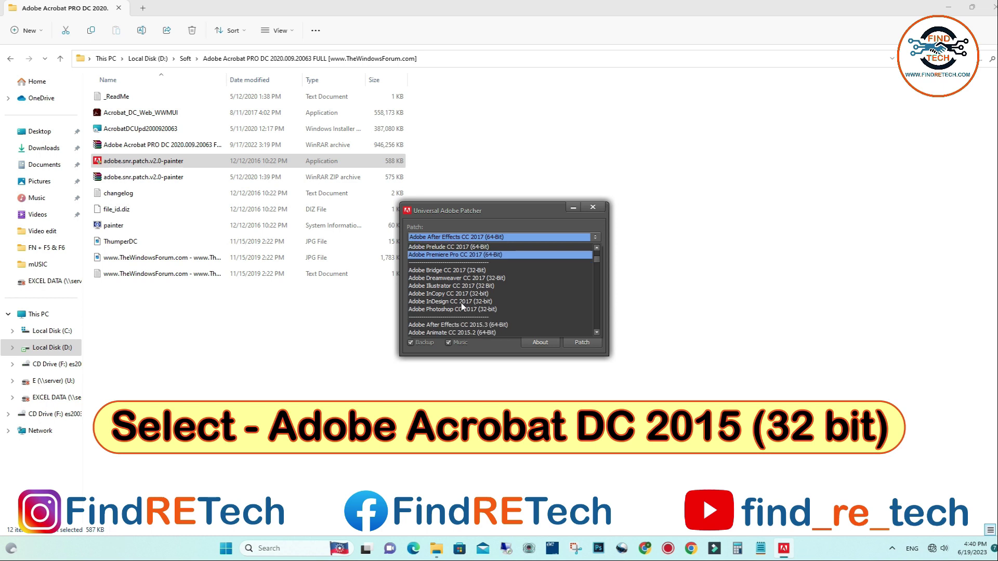
pyautogui.scroll(-2, 461, 306)
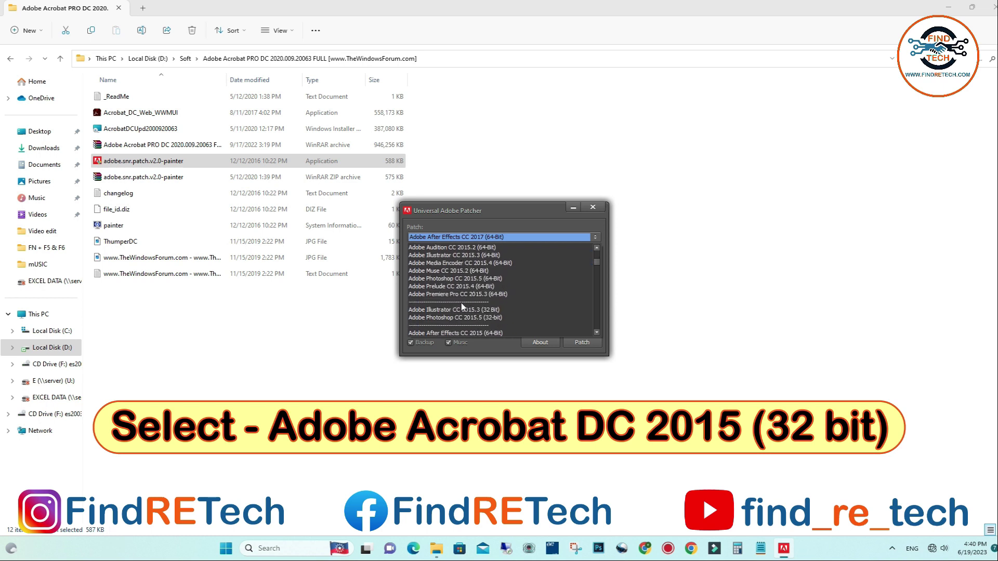
pyautogui.scroll(-2, 462, 306)
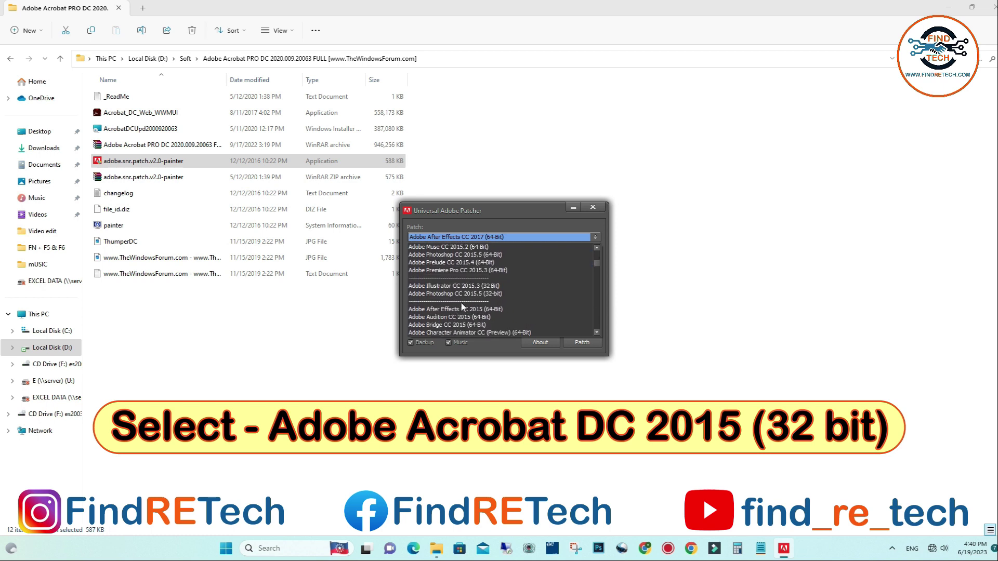
pyautogui.scroll(-1, 449, 299)
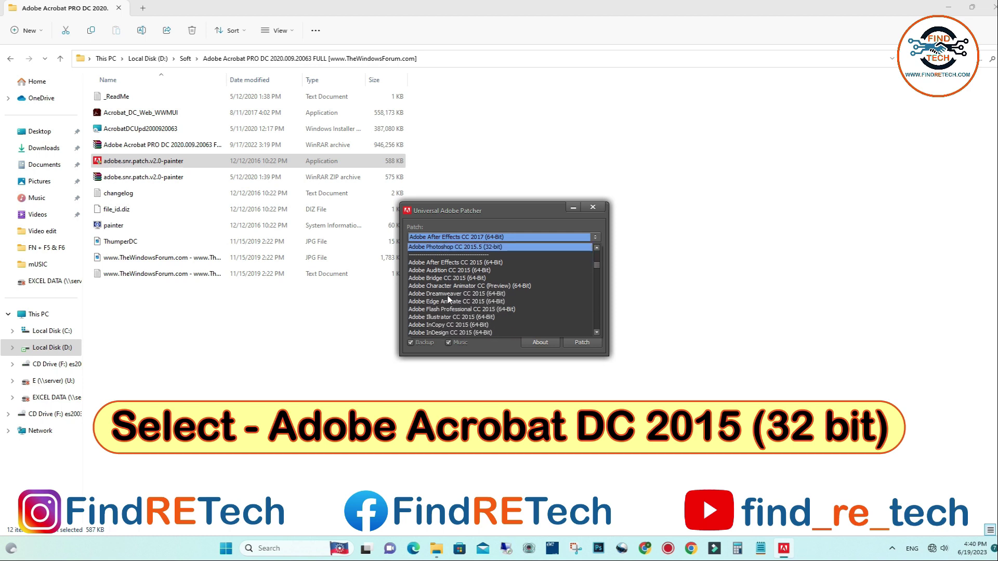
pyautogui.scroll(-5, 449, 299)
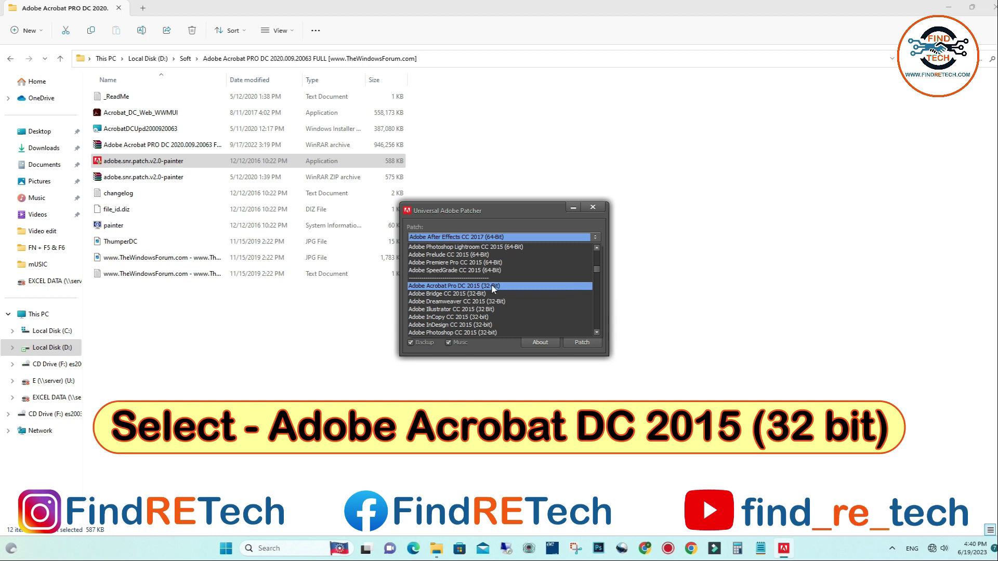
pyautogui.click(463, 286)
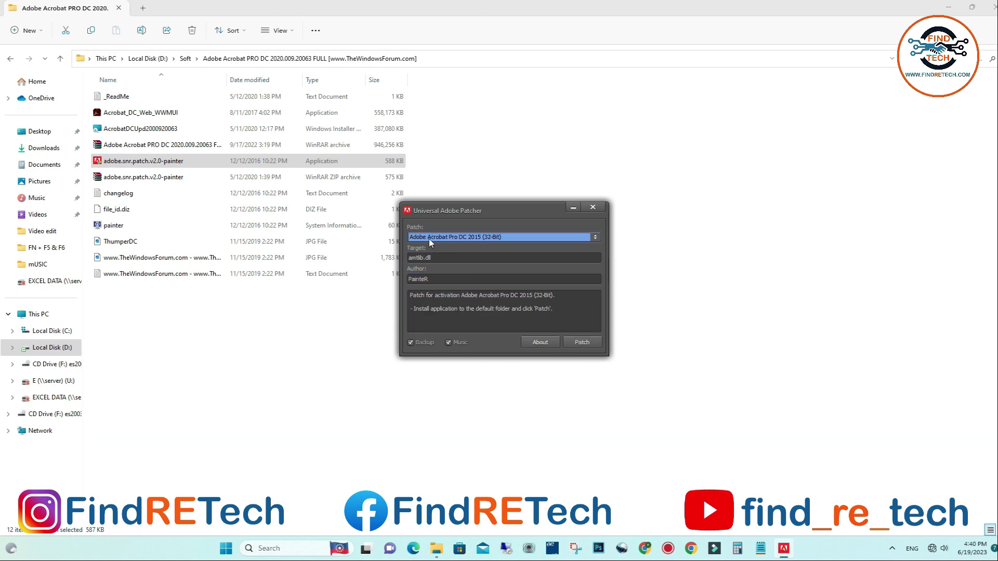
pyautogui.click(583, 343)
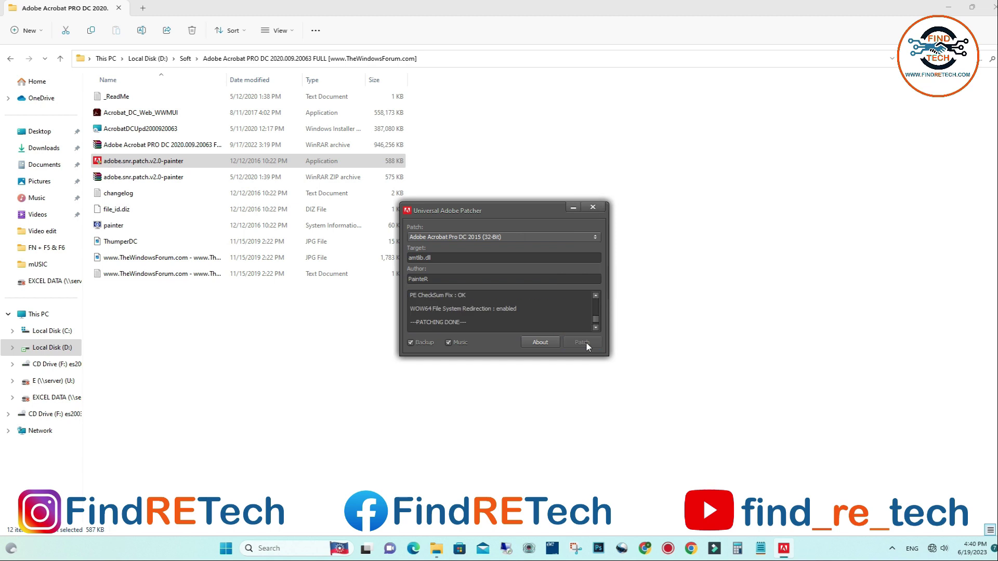
# - Close the patcher, minimize File Explorer, and refresh the desktop
pyautogui.click(592, 209)
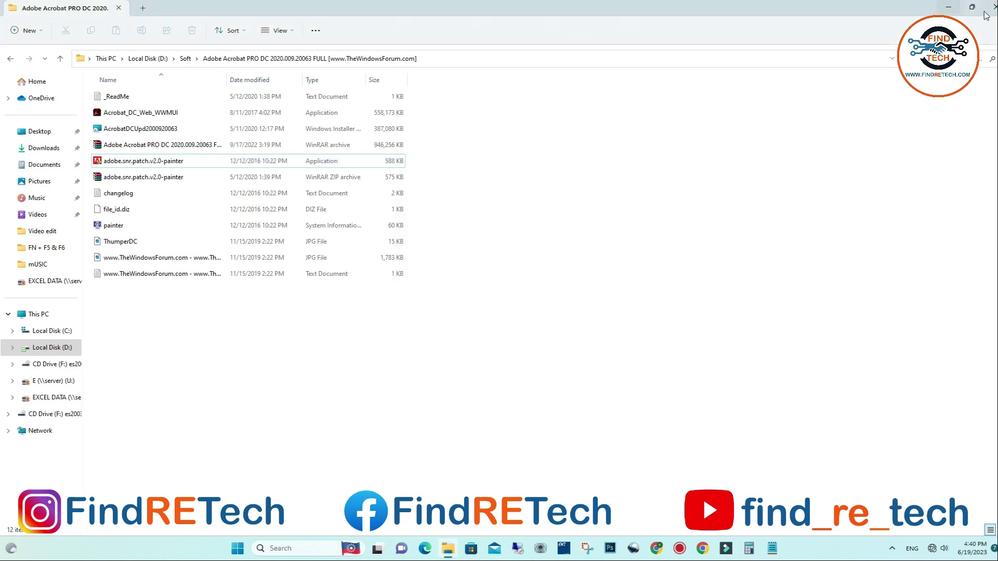
pyautogui.click(950, 8)
pyautogui.rightClick(475, 217)
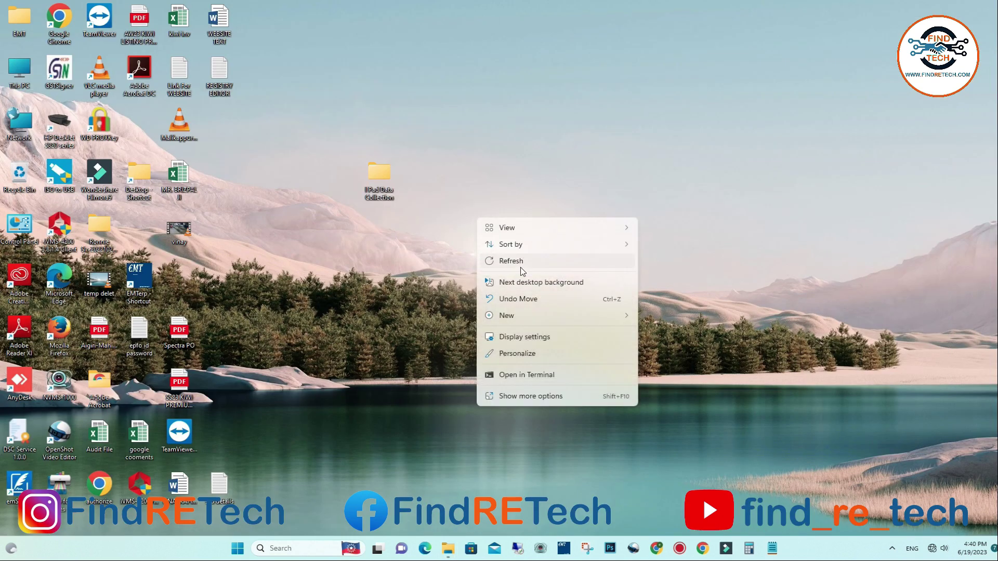
pyautogui.click(517, 263)
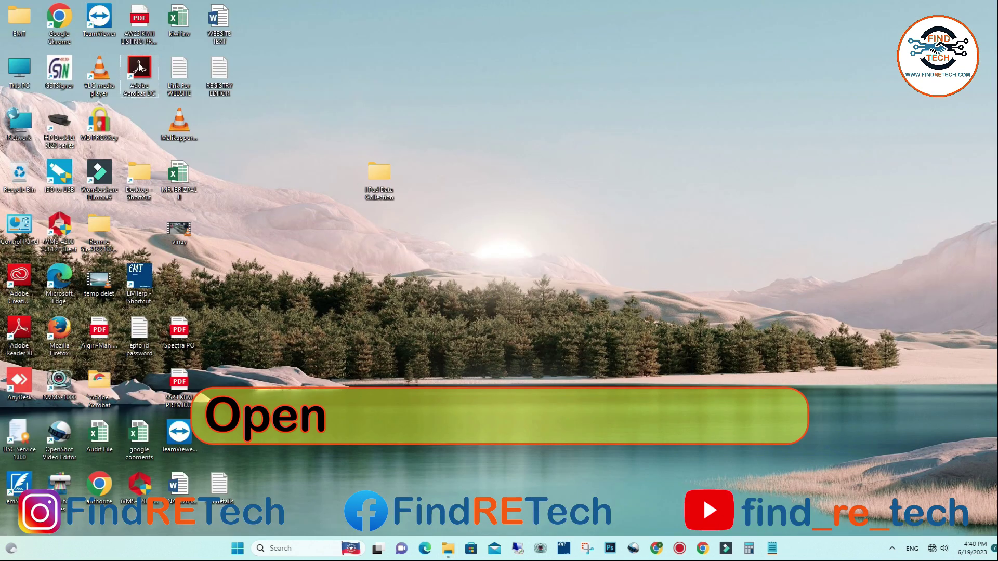
# - Launch Acrobat from the desktop shortcut, relaunch it, and accept the Software License Agreement
pyautogui.doubleClick(144, 72)
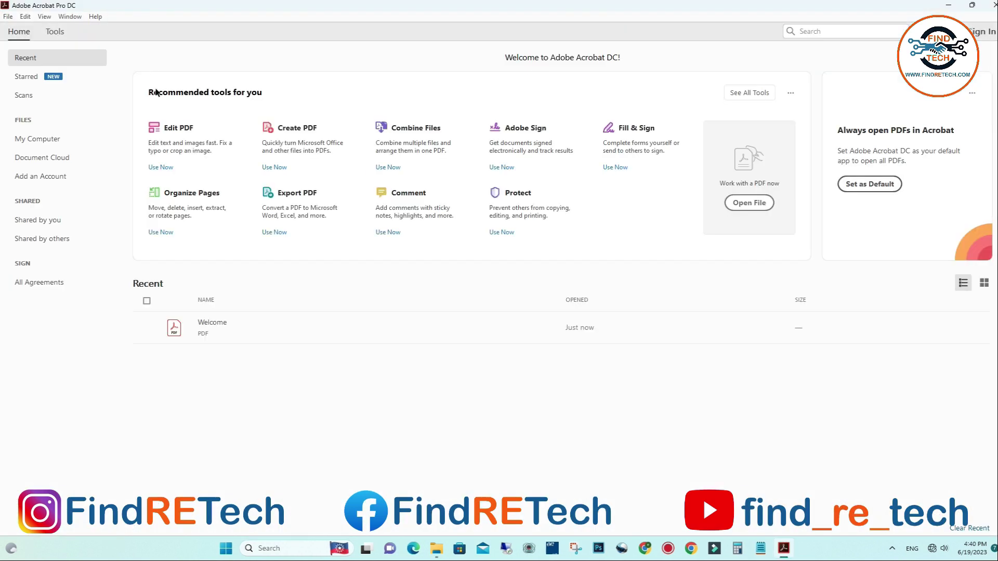
pyautogui.hotkey('alt', 'F4')
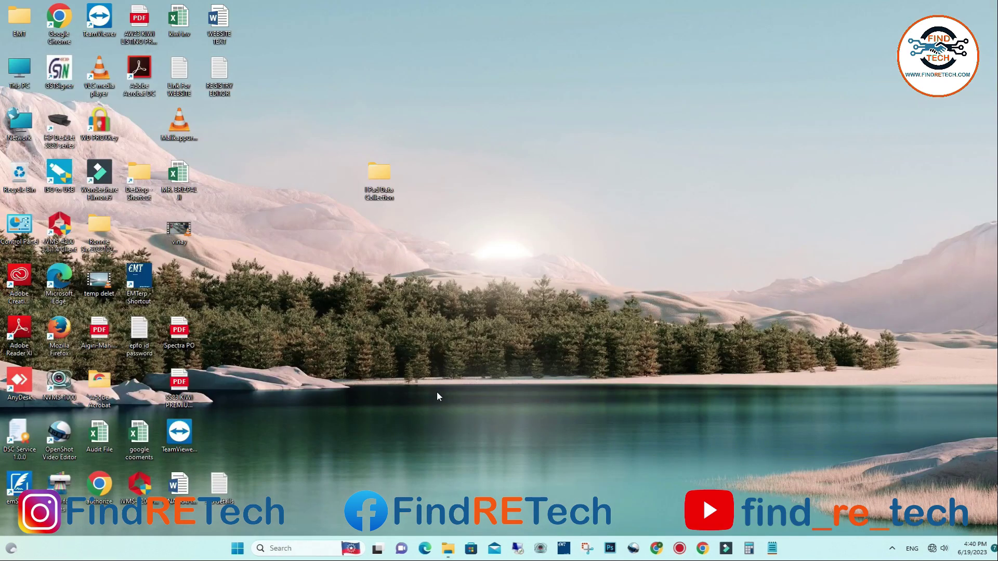
pyautogui.rightClick(442, 284)
pyautogui.click(482, 327)
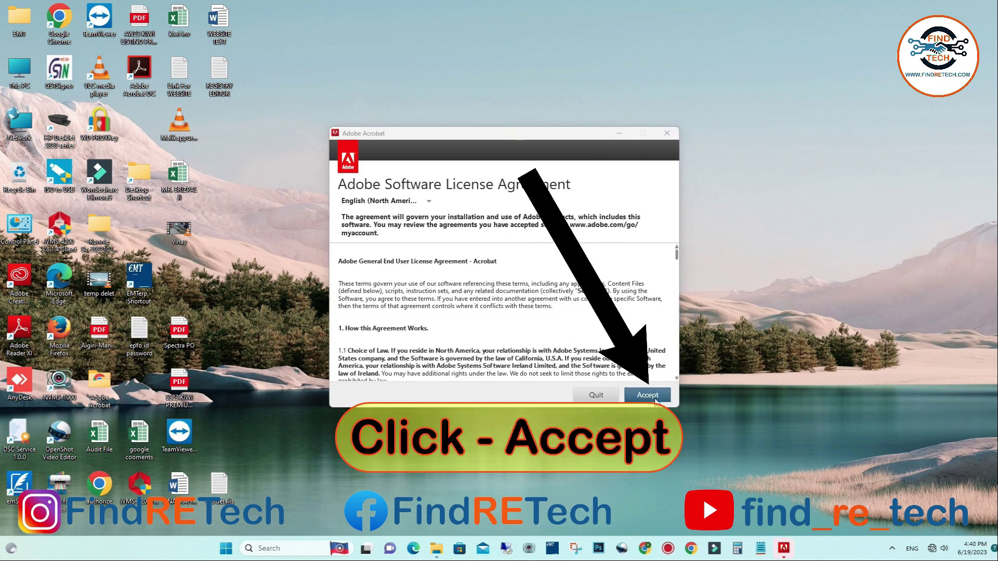
pyautogui.click(648, 395)
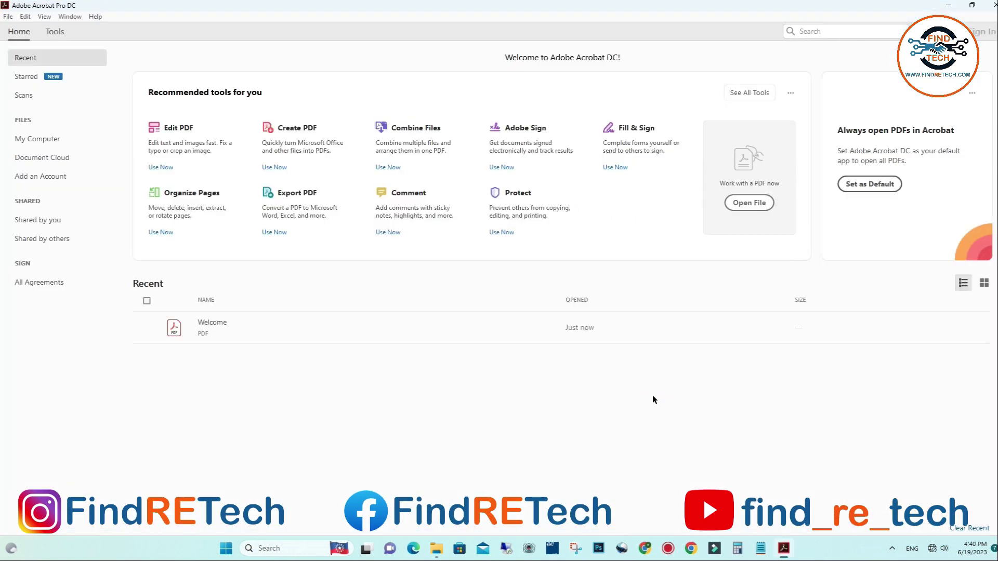
pyautogui.click(9, 18)
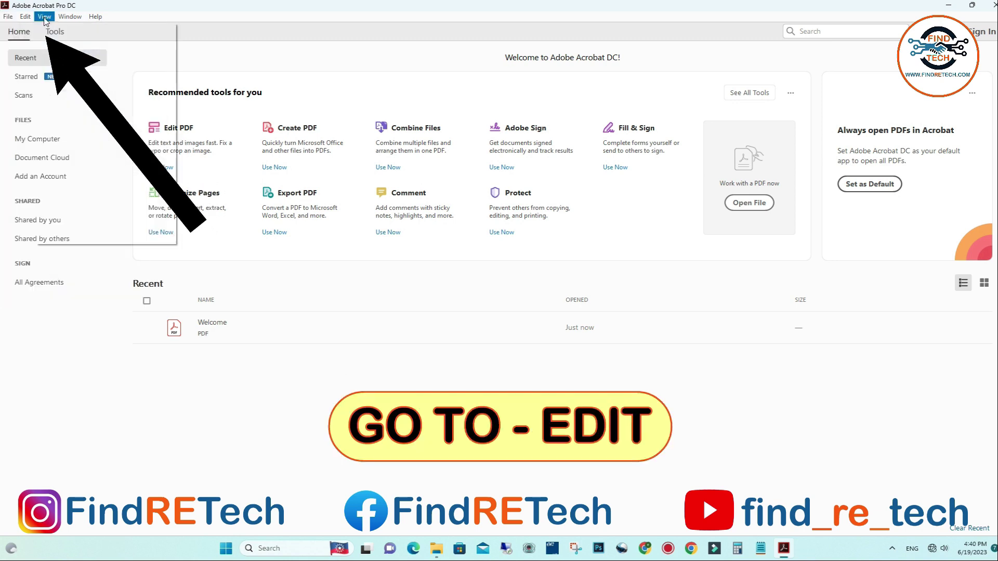
# - Untick Automatically install updates in the Updater preferences category and confirm with OK
pyautogui.click(25, 17)
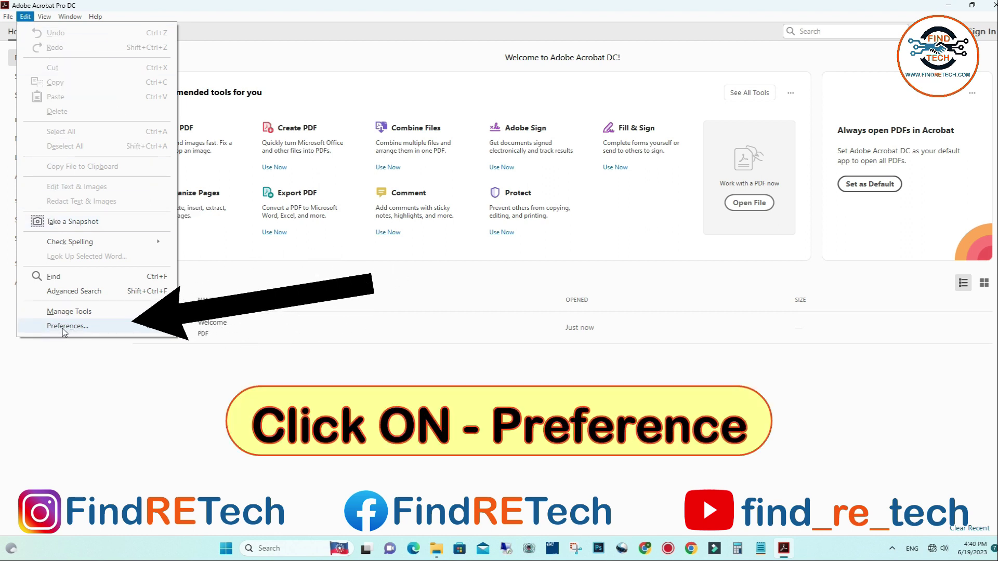
pyautogui.click(67, 326)
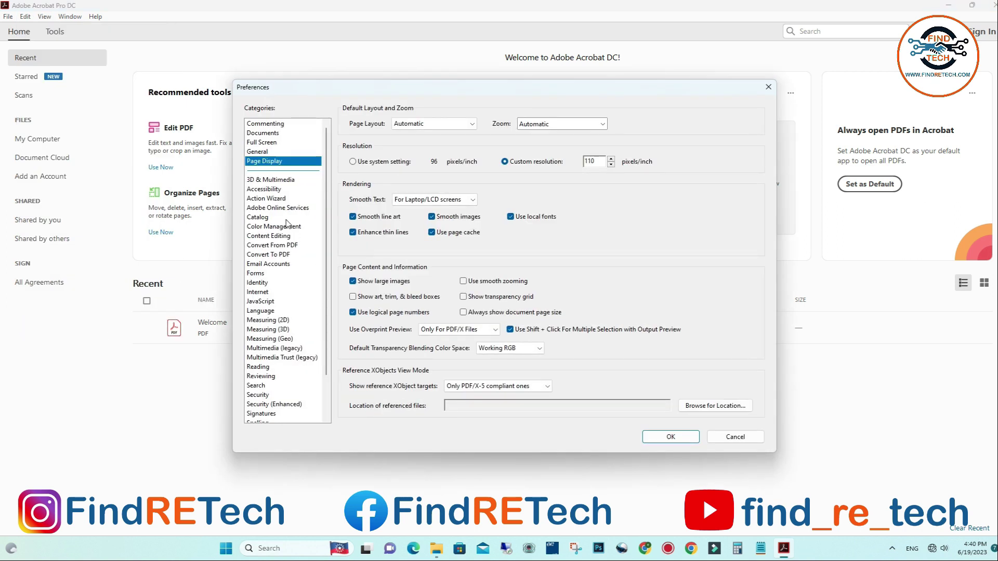
pyautogui.scroll(-2, 287, 223)
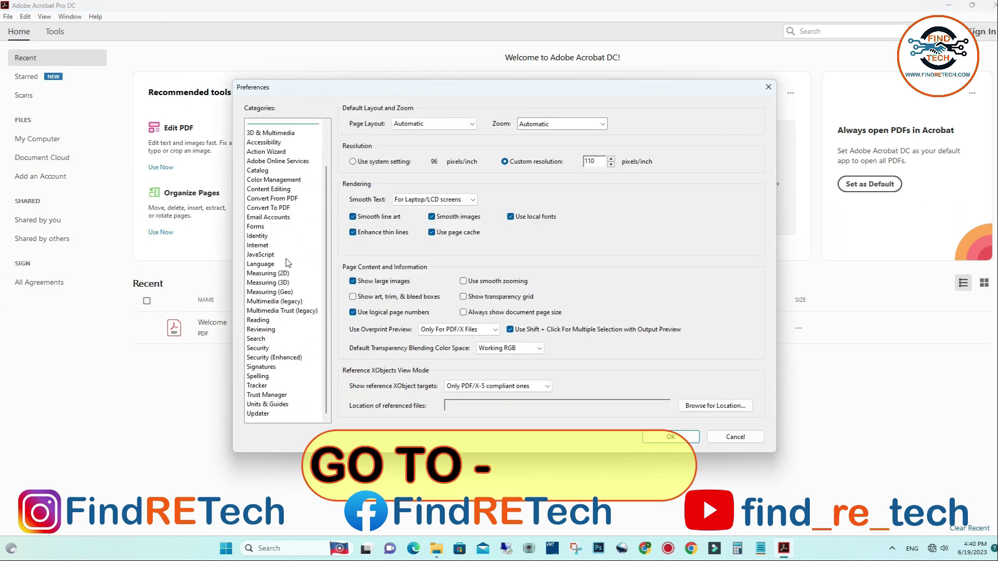
pyautogui.click(265, 416)
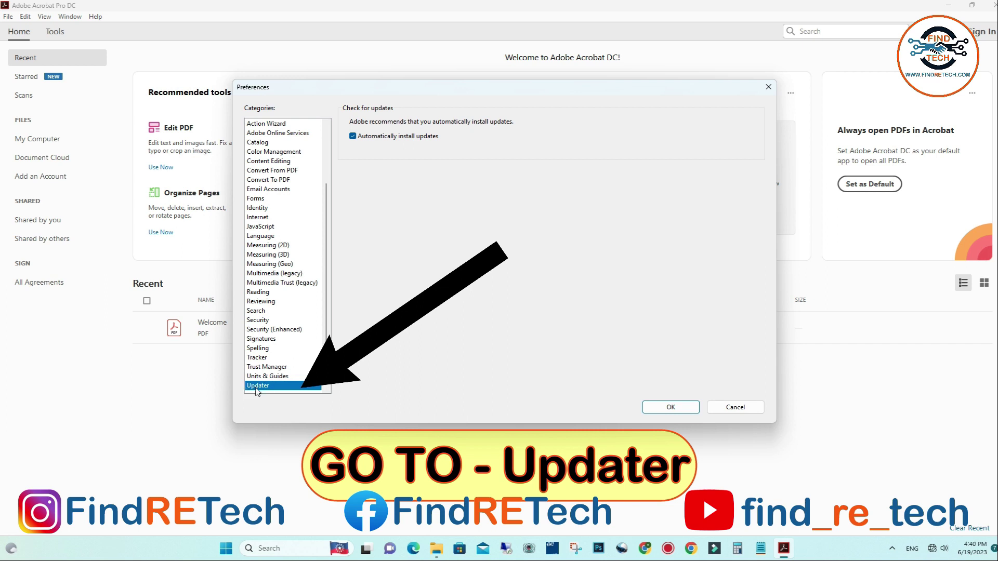
pyautogui.click(353, 137)
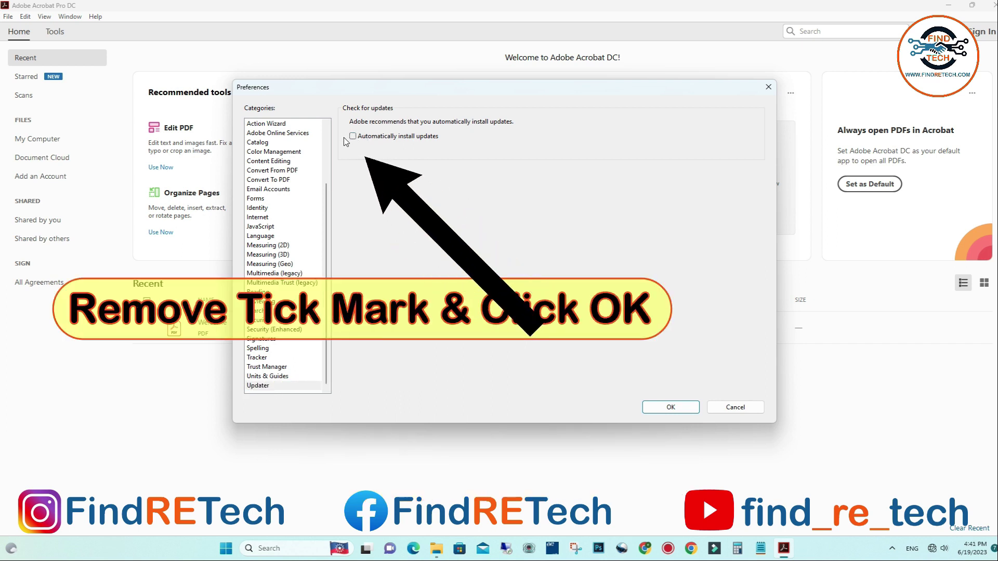
pyautogui.click(669, 408)
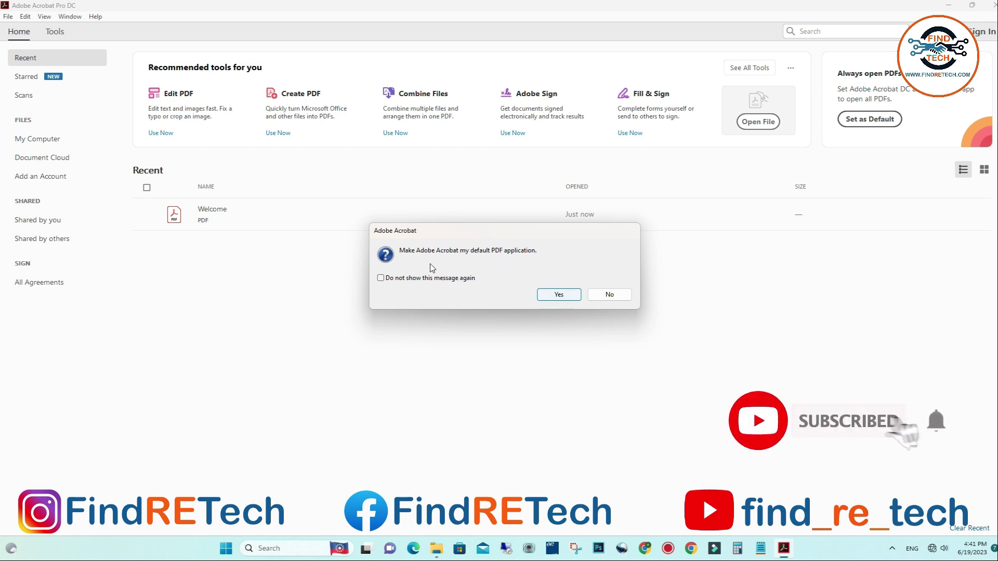
# - Decline making Acrobat the default PDF application, close Acrobat, and refresh the desktop
pyautogui.click(609, 294)
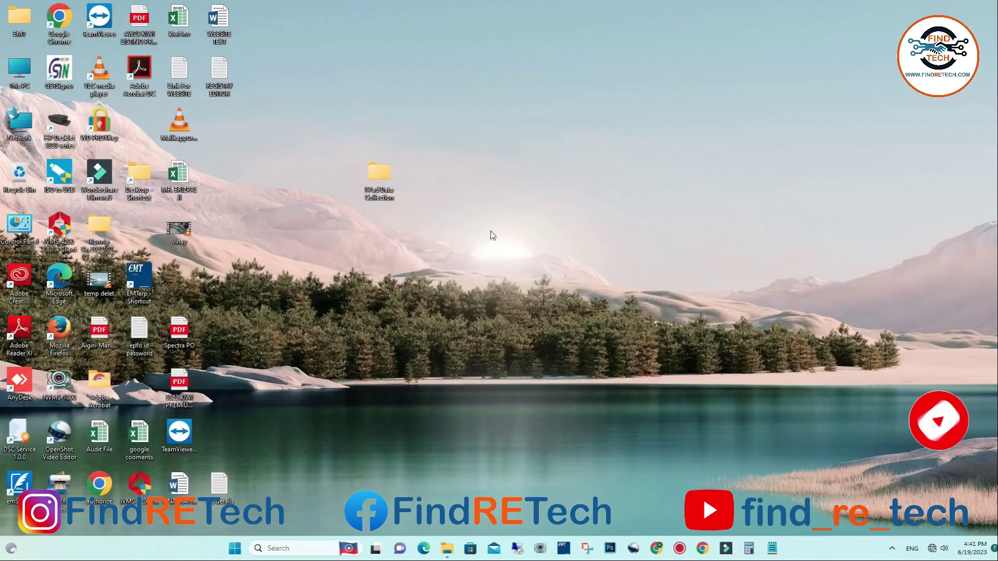
pyautogui.rightClick(462, 171)
pyautogui.click(486, 211)
pyautogui.rightClick(448, 156)
pyautogui.click(494, 200)
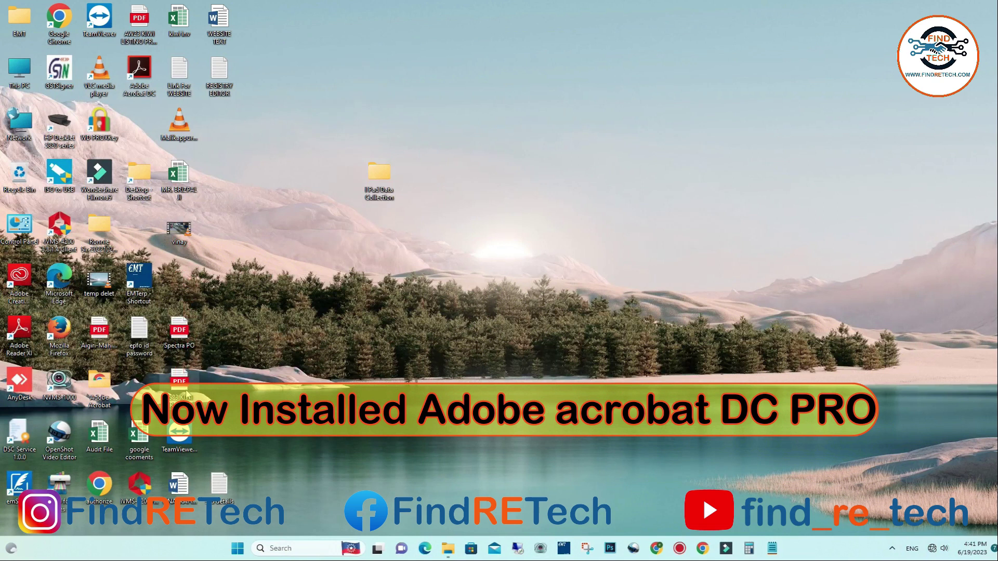
# - Open the Spectra PO PDF with Adobe Acrobat DC just once via Choose another app
pyautogui.rightClick(176, 331)
pyautogui.moveTo(224, 383)
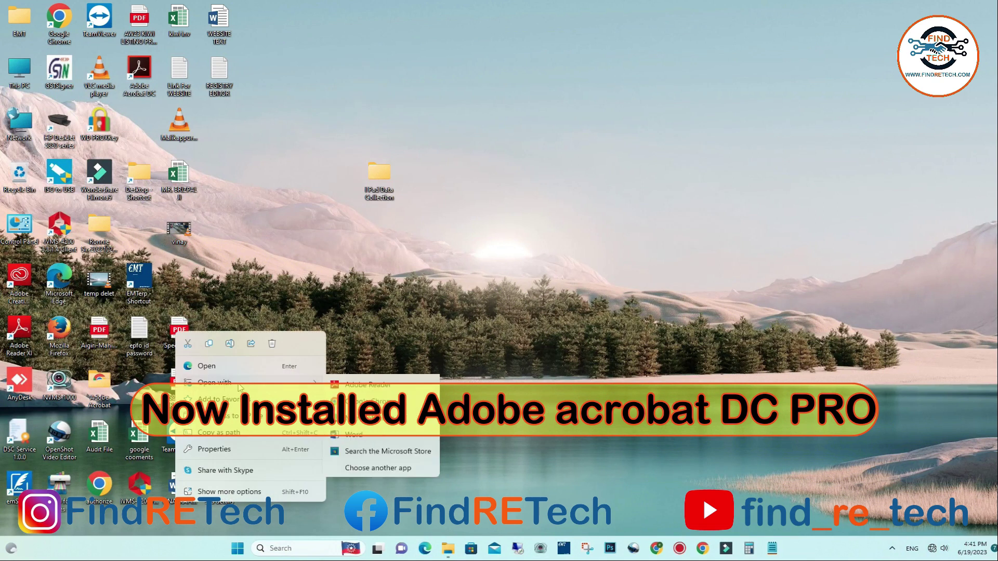
pyautogui.click(387, 385)
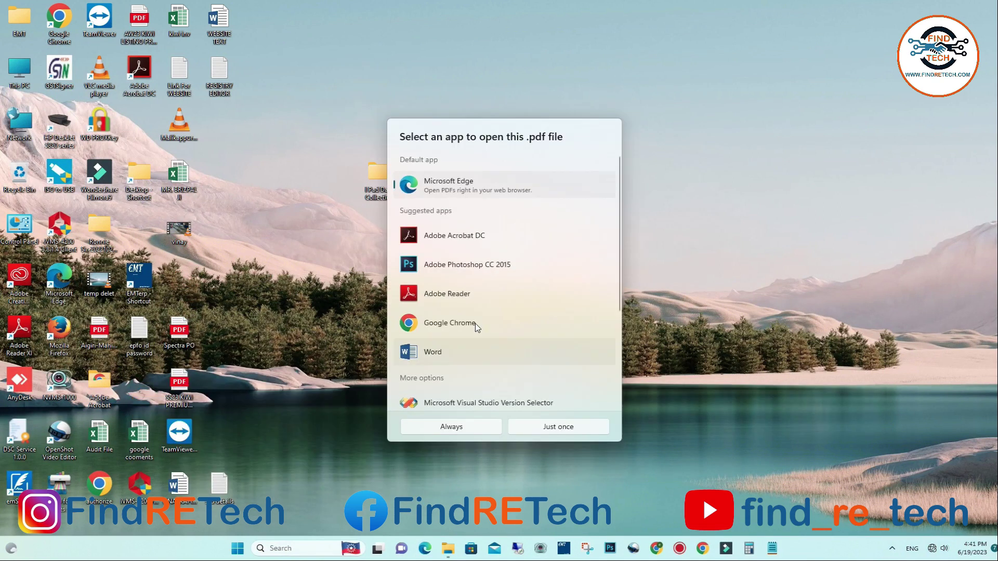
pyautogui.click(456, 234)
pyautogui.click(540, 426)
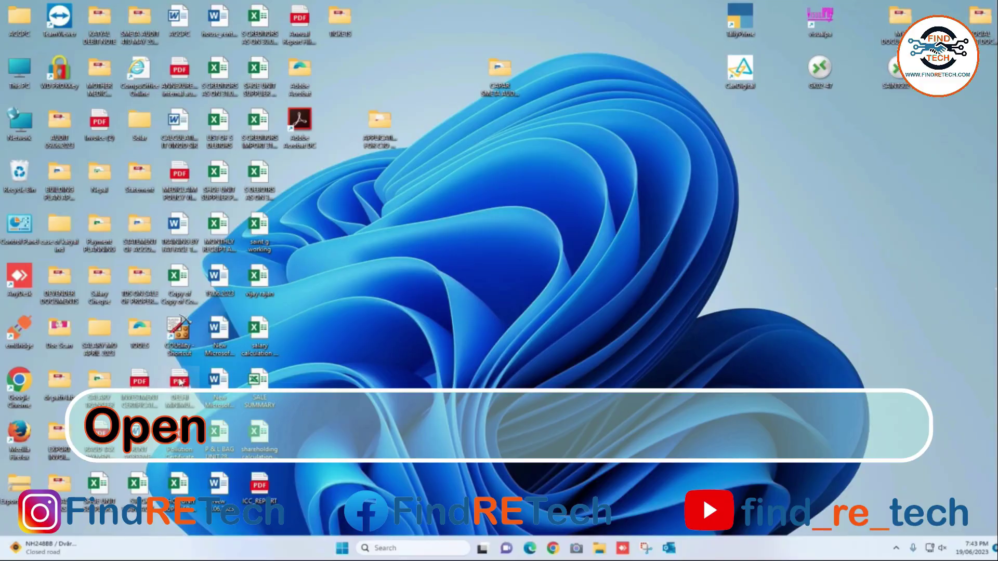
# - Open DELHI MINIMUM WAGES 01.04.2023.pdf in Adobe Acrobat DC and scroll to the bottom of page 1
pyautogui.rightClick(182, 395)
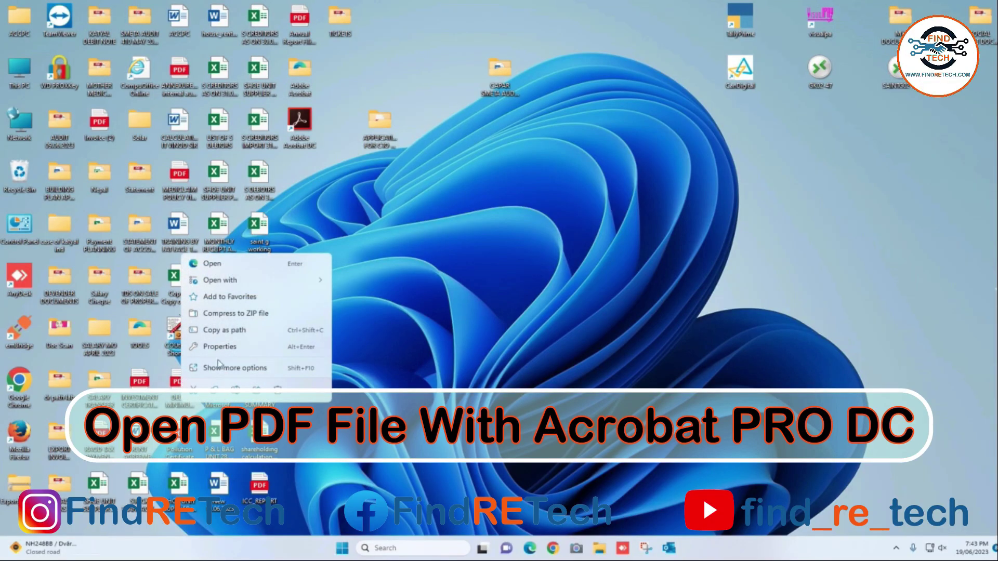
pyautogui.moveTo(241, 281)
pyautogui.click(377, 282)
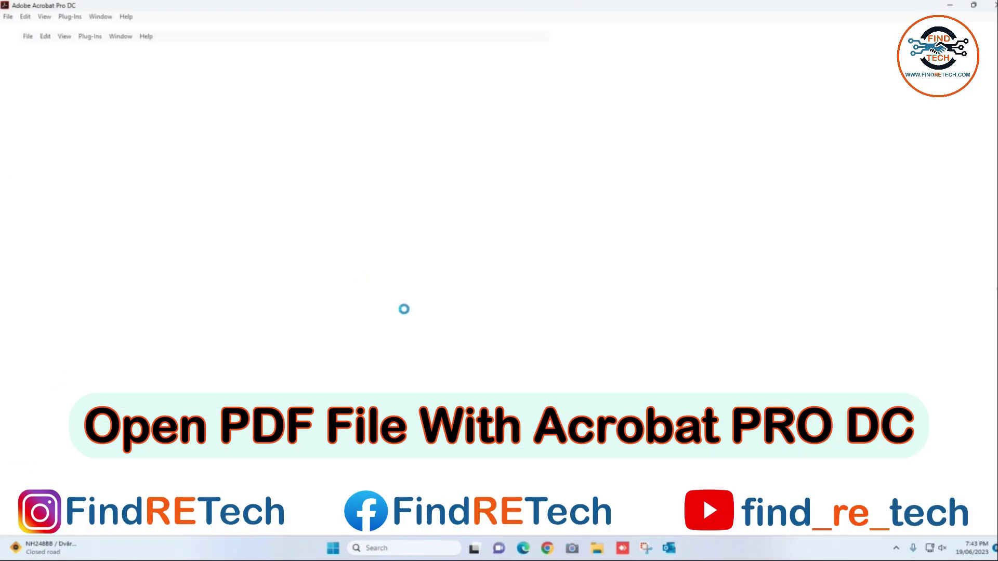
pyautogui.scroll(-3, 374, 301)
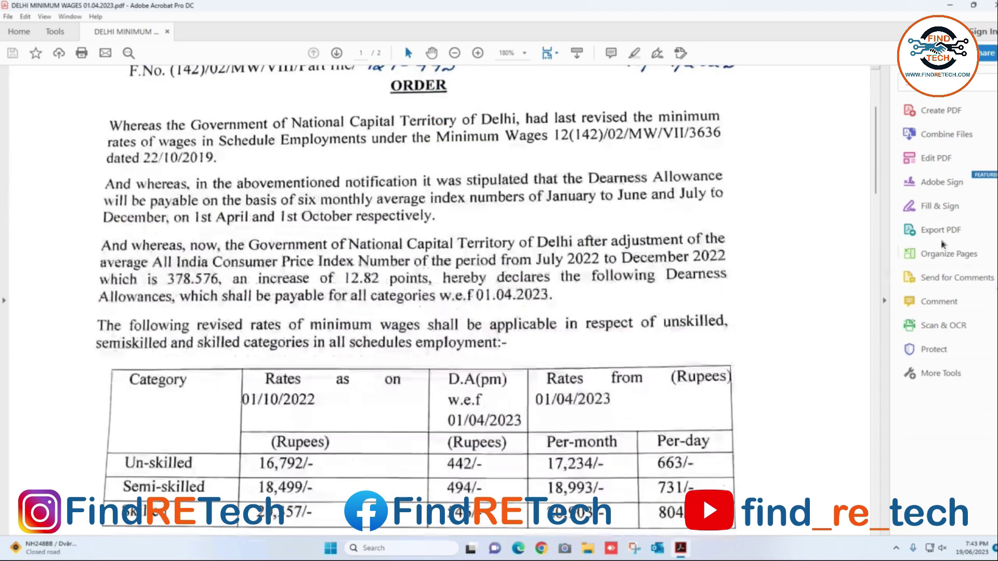
pyautogui.moveTo(876, 145); pyautogui.dragTo(876, 293)
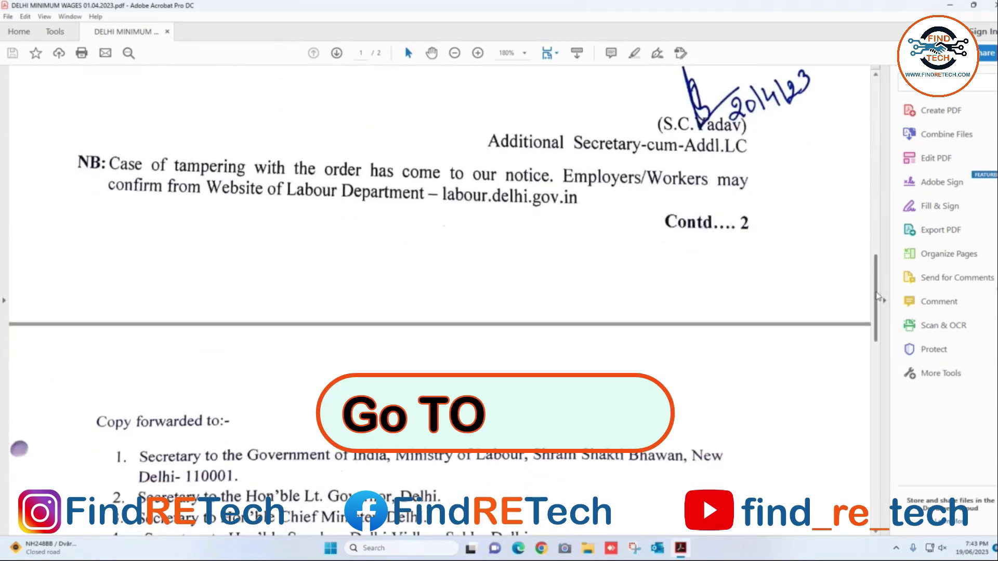
# - Start Certificates' Digitally Sign and draw the signature box below the Contd.... 2 line
pyautogui.click(62, 33)
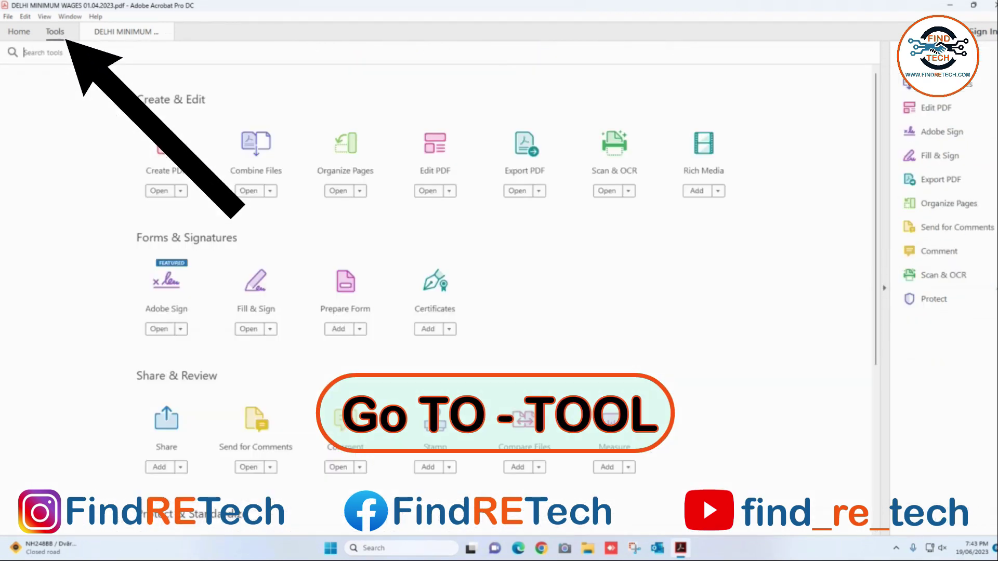
pyautogui.click(434, 283)
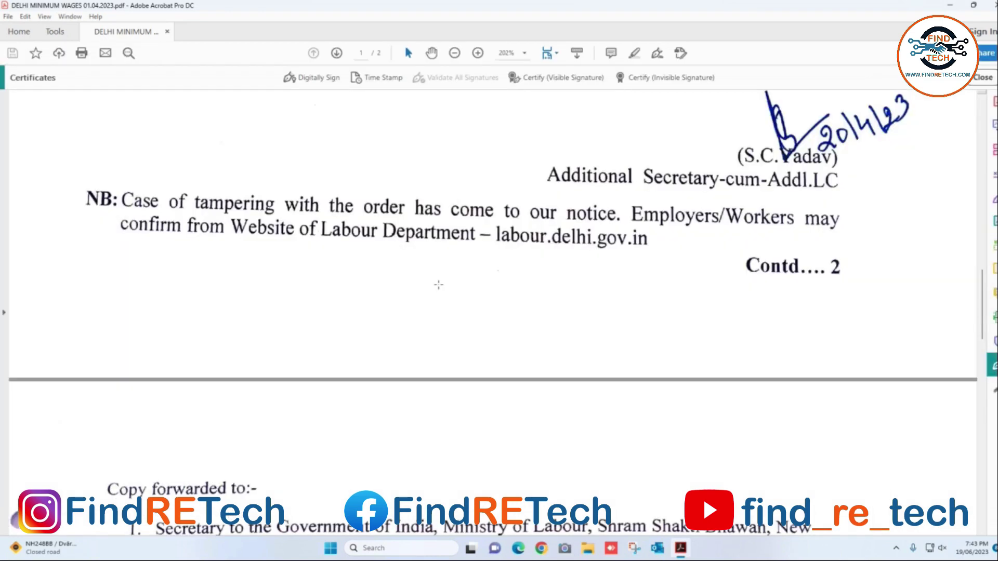
pyautogui.moveTo(320, 292)
pyautogui.mouseDown()
pyautogui.moveTo(430, 345)
pyautogui.moveTo(523, 354)
pyautogui.mouseUp()
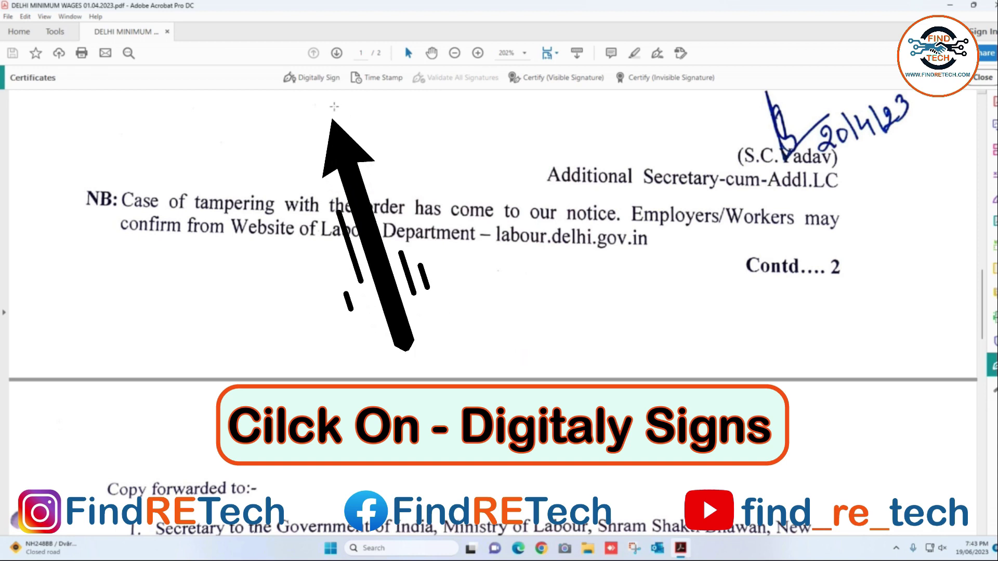
pyautogui.click(314, 79)
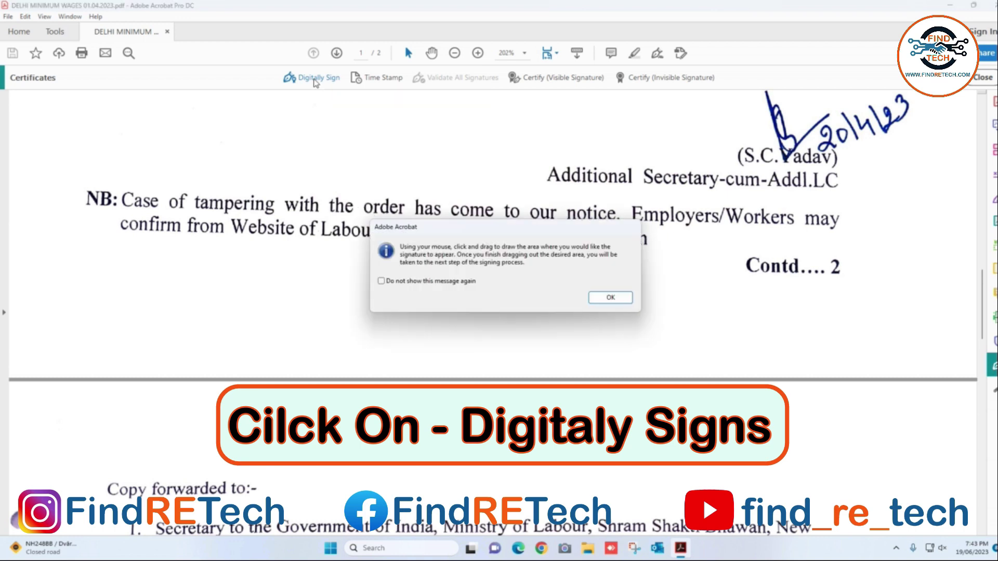
pyautogui.click(610, 297)
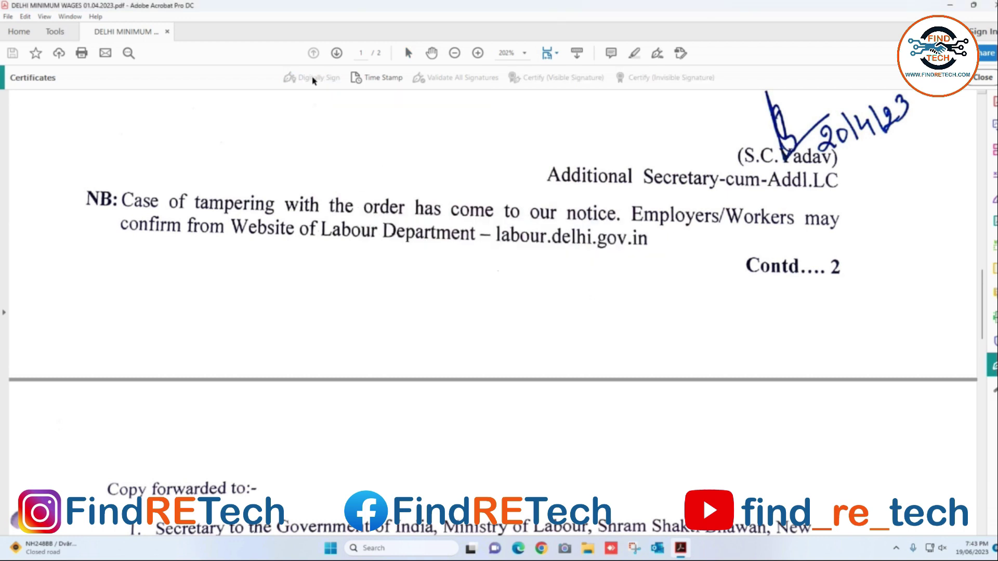
pyautogui.moveTo(332, 279)
pyautogui.mouseDown()
pyautogui.moveTo(410, 342)
pyautogui.moveTo(533, 364)
pyautogui.mouseUp()
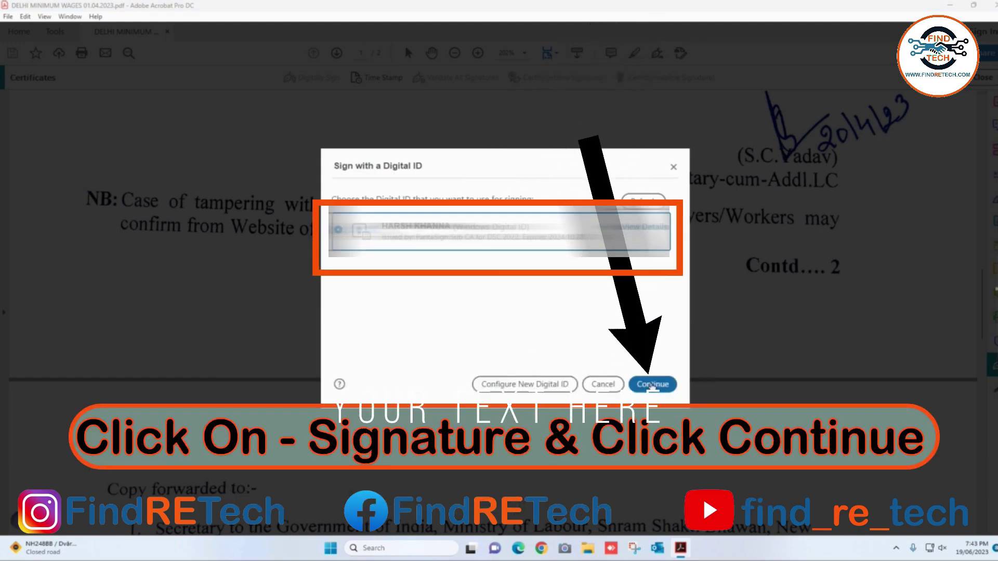
# - Sign with the chosen digital ID, save the signed copy as abcd.pdf after confirming the PIN, and close Acrobat
pyautogui.click(651, 385)
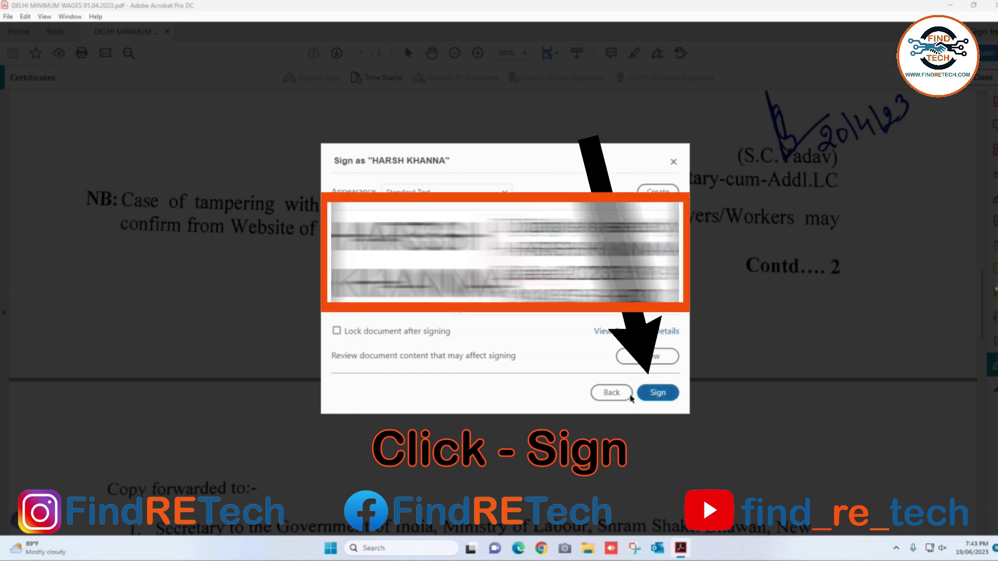
pyautogui.click(642, 395)
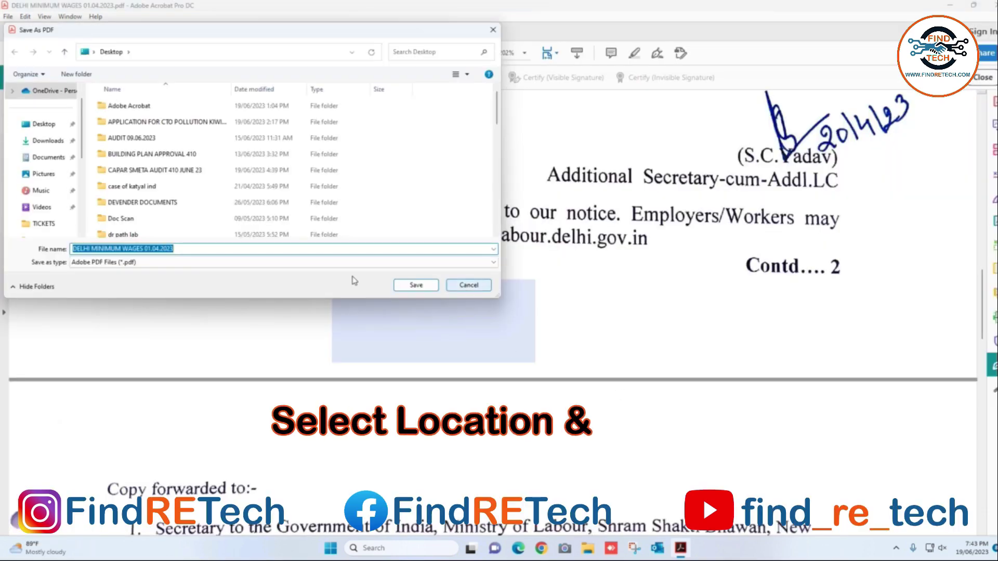
pyautogui.tripleClick(186, 249)
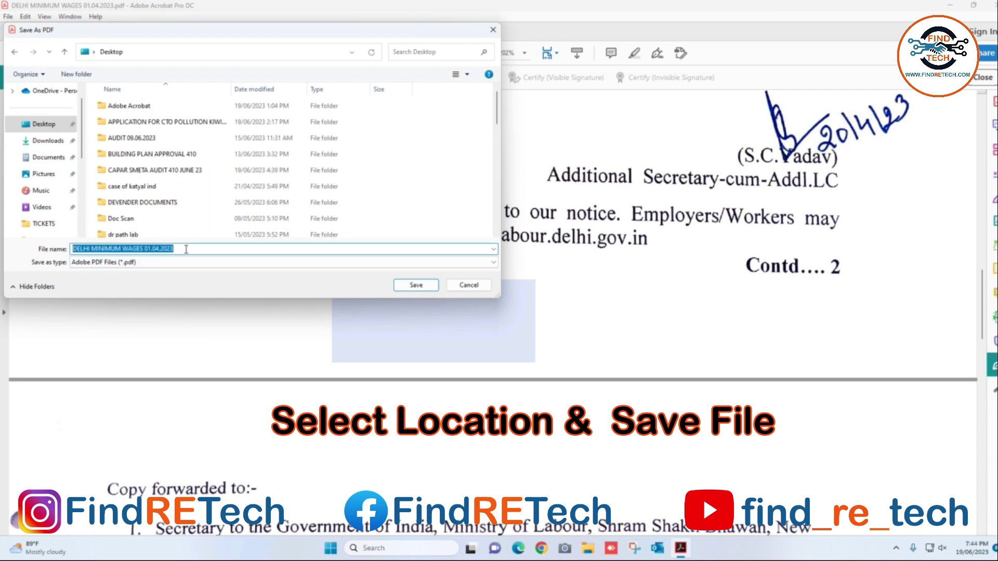
pyautogui.write('abcd')
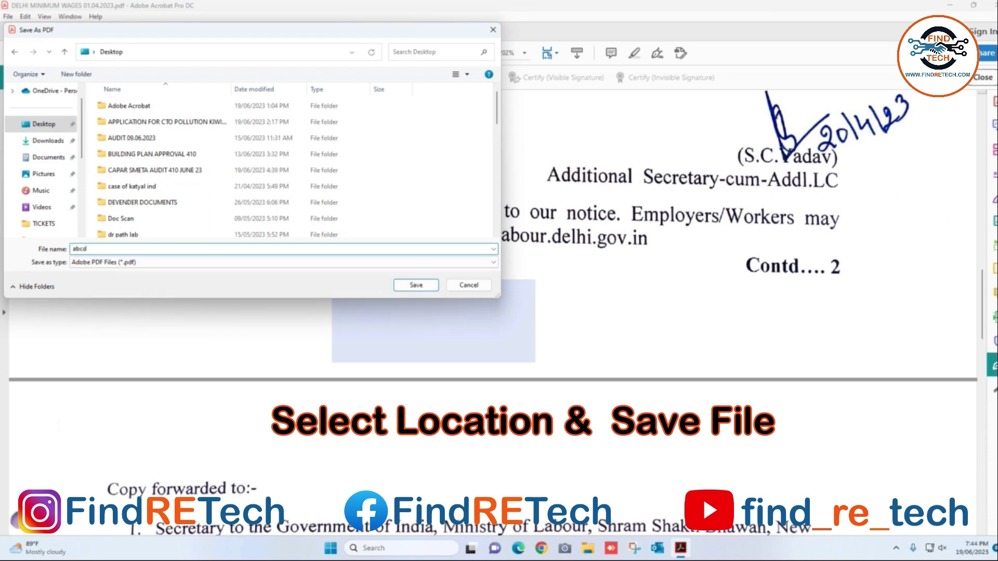
pyautogui.click(427, 286)
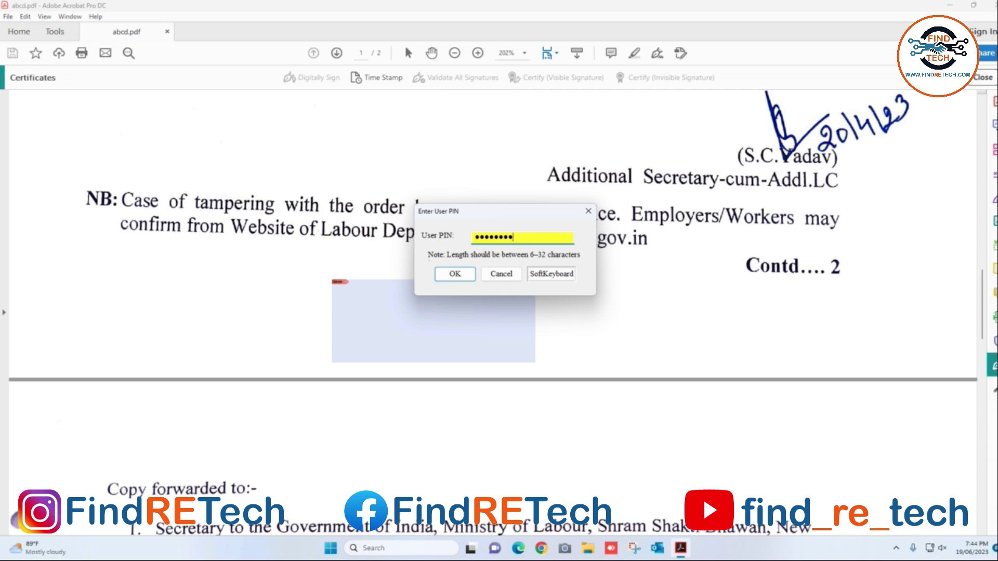
pyautogui.click(454, 274)
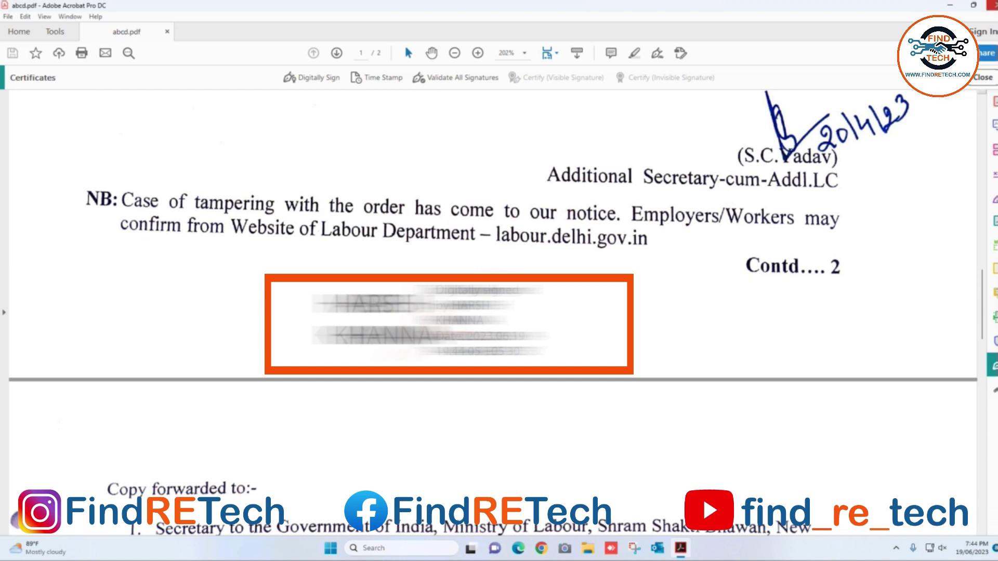
pyautogui.click(991, 5)
pyautogui.rightClick(600, 205)
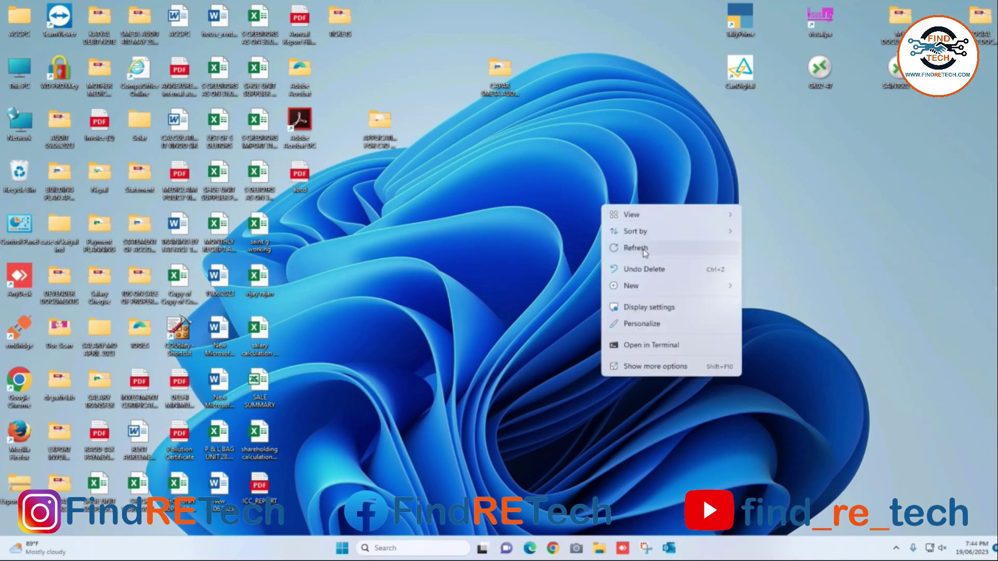
# - Refresh the desktop and view abcd.pdf in Edge, scrolled to the signature below Contd.... 2
pyautogui.click(643, 249)
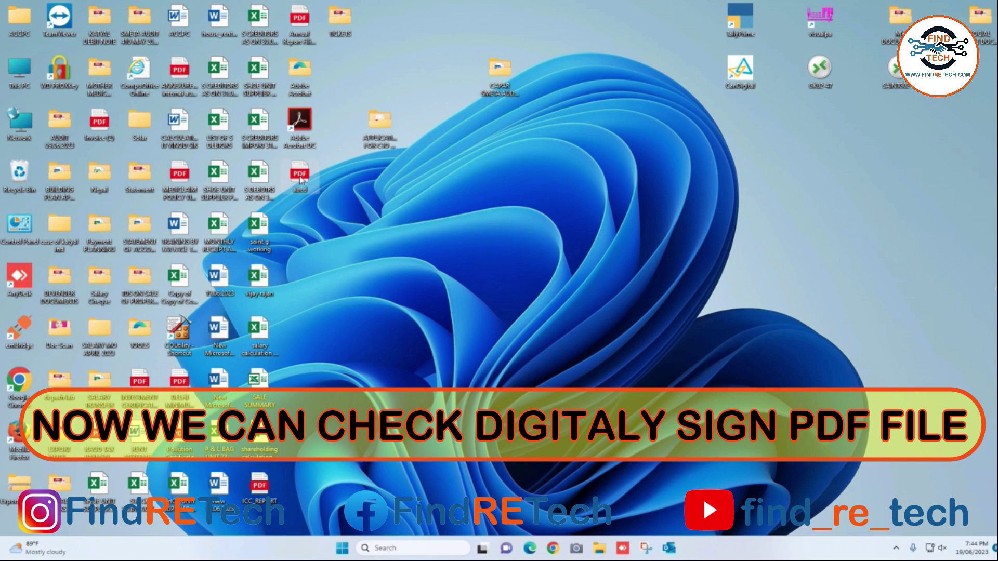
pyautogui.scroll(-5, 353, 271)
pyautogui.scroll(-4, 353, 273)
pyautogui.scroll(3, 401, 271)
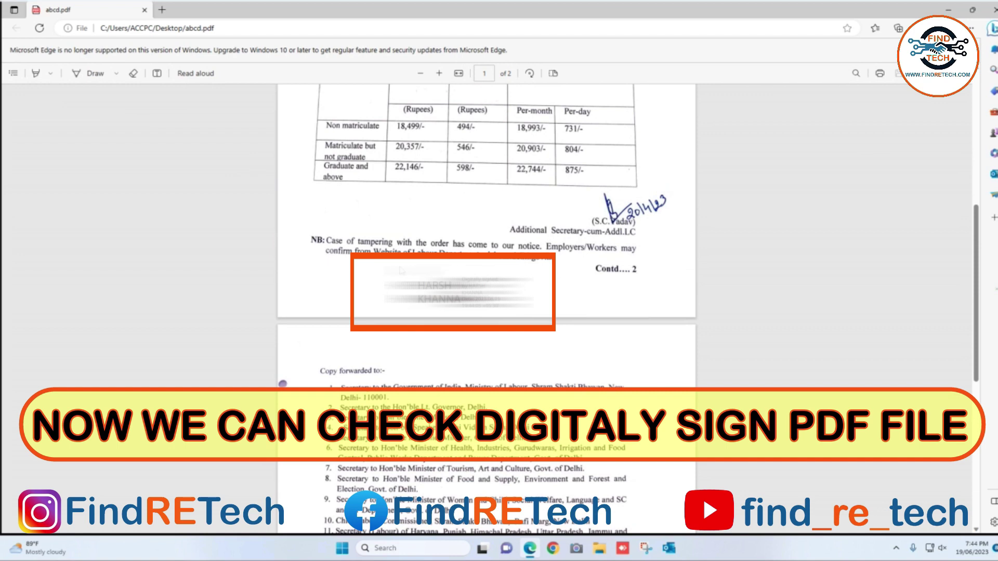